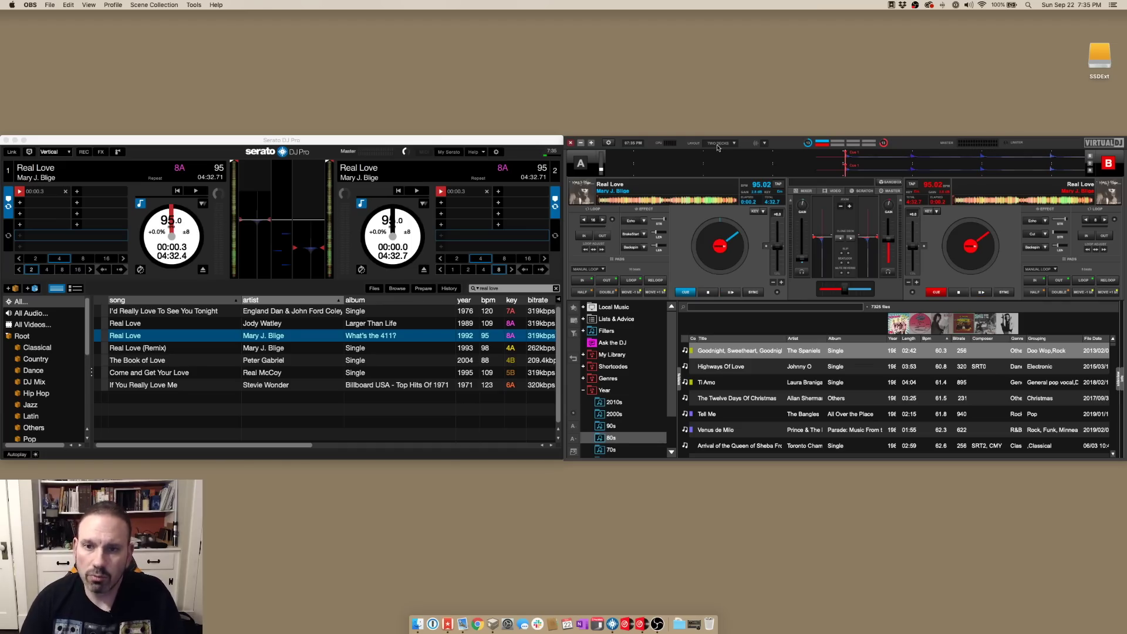
# Step: Replace the Old interface skin with the new Default skin, keeping the Starter layout
pyautogui.click(608, 144)
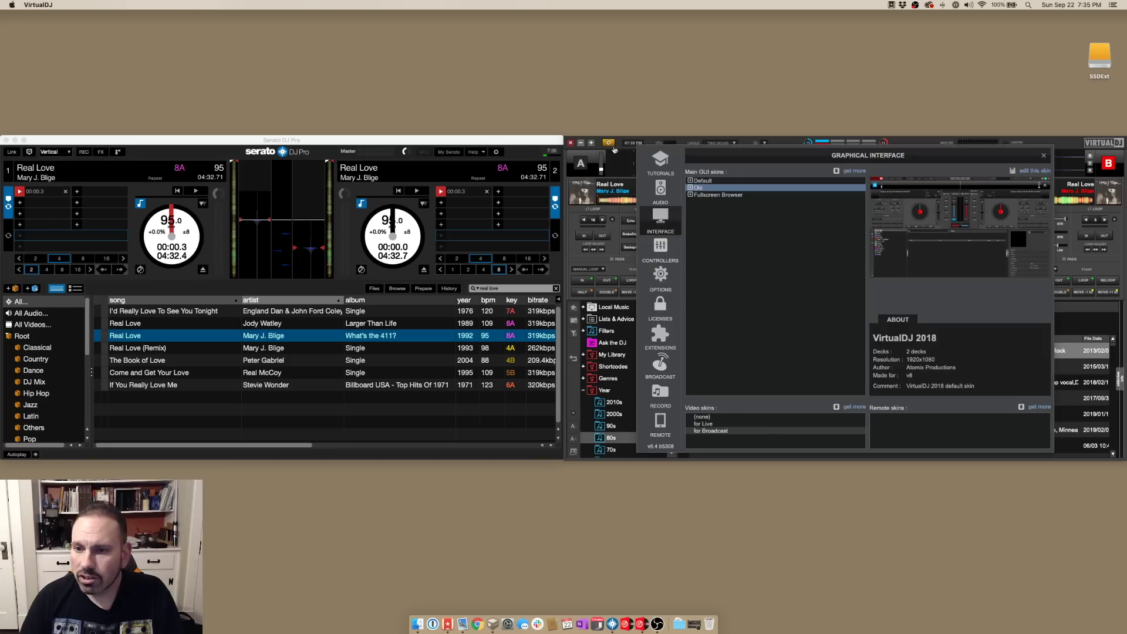
pyautogui.click(713, 181)
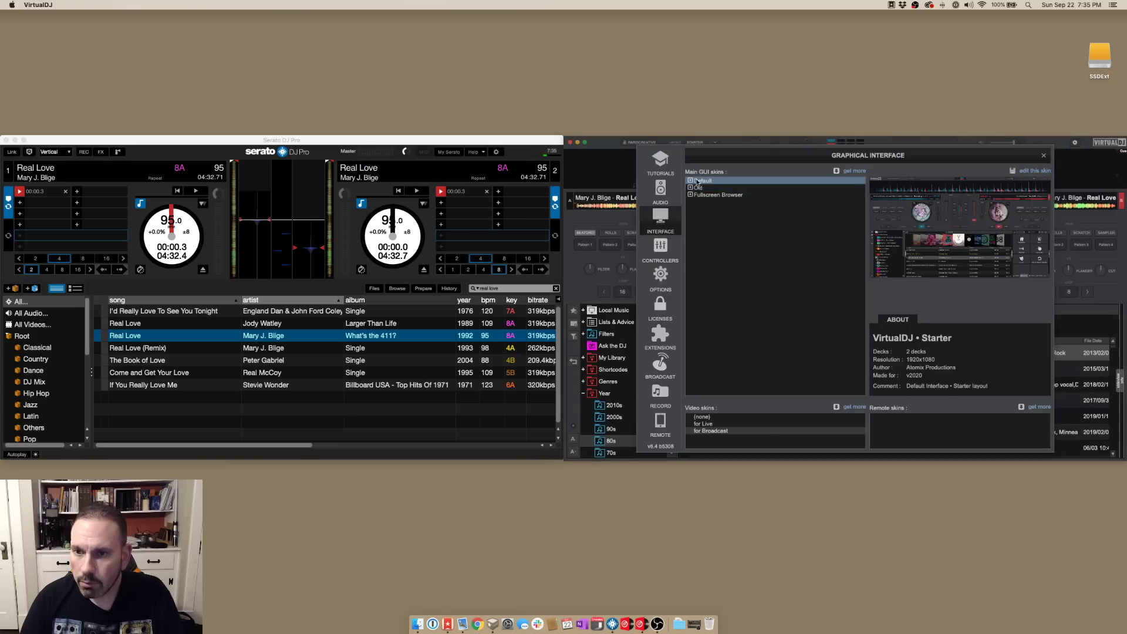
pyautogui.click(1044, 155)
pyautogui.click(716, 143)
pyautogui.click(728, 148)
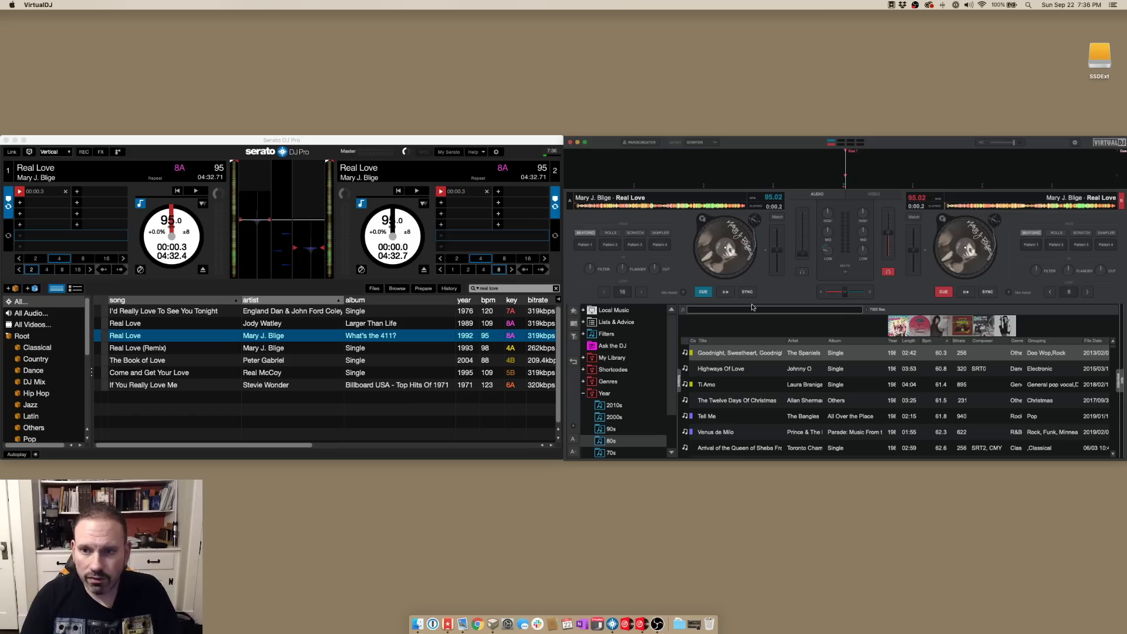
# Step: Preview the Essentials layout, then switch to the Pro layout
pyautogui.click(714, 144)
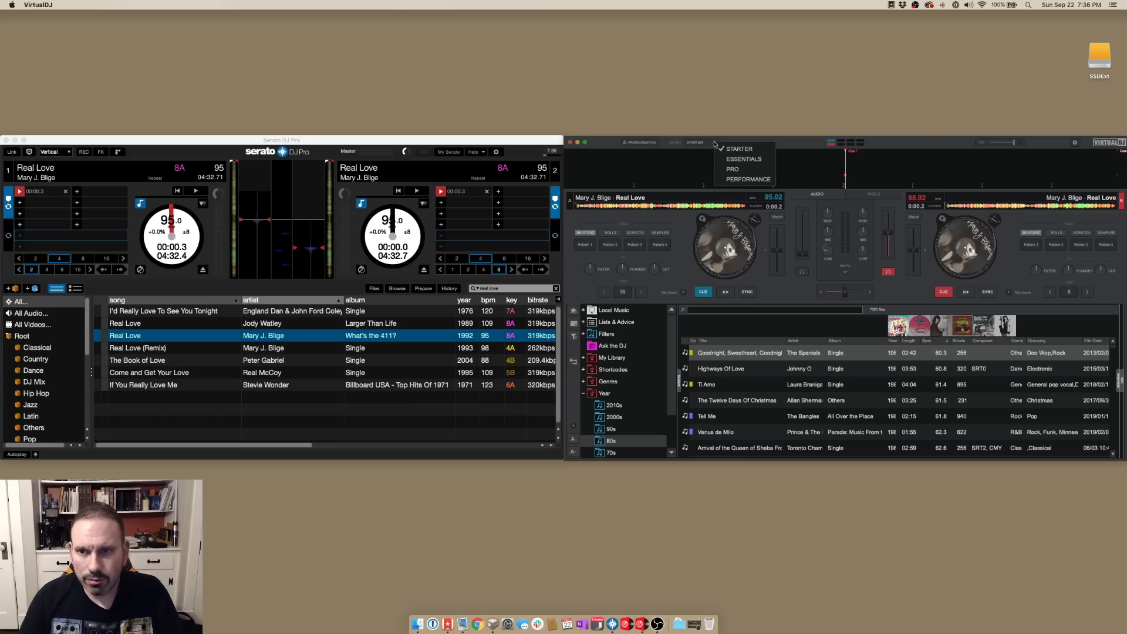
pyautogui.click(726, 158)
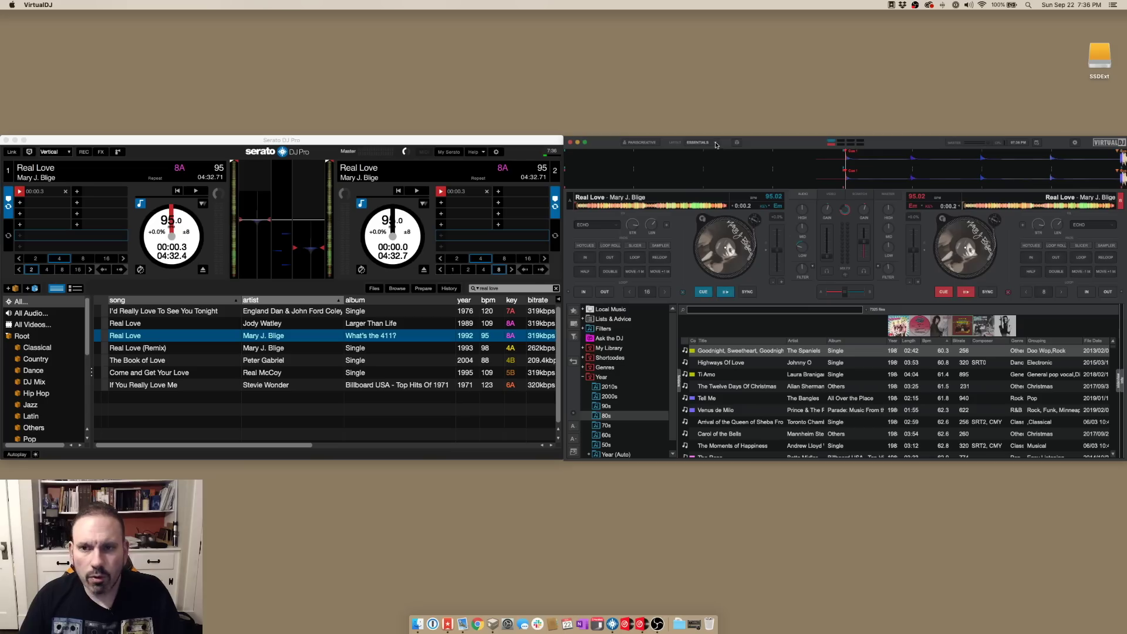
pyautogui.click(716, 143)
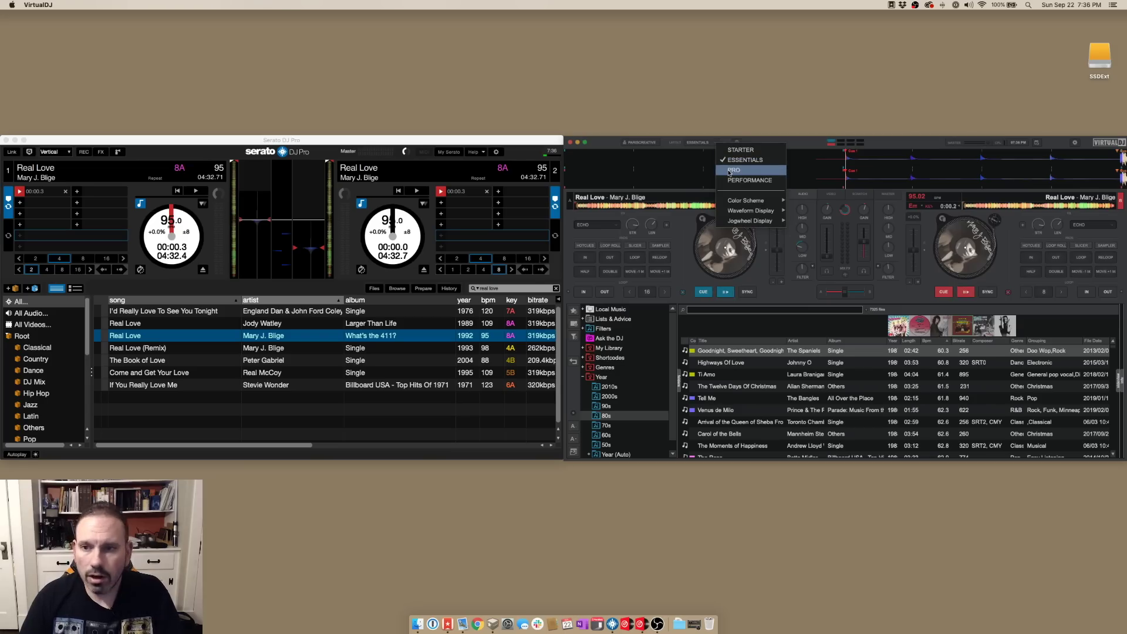
pyautogui.click(730, 172)
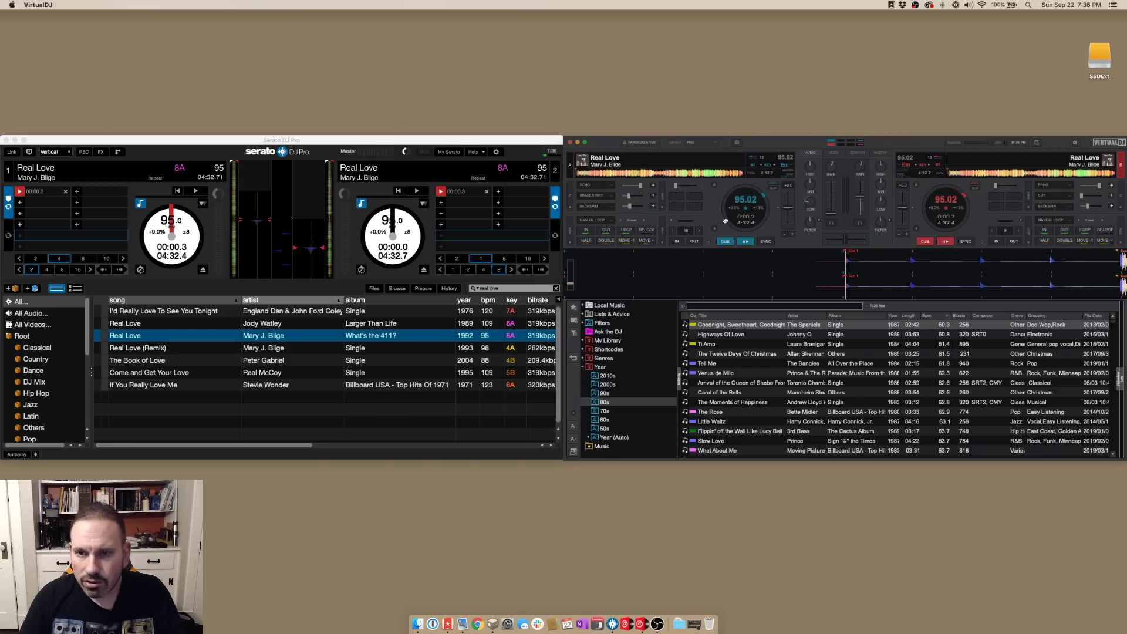
# Step: Switch to the Performance layout, then go back to the Pro layout
pyautogui.click(718, 143)
pyautogui.click(735, 181)
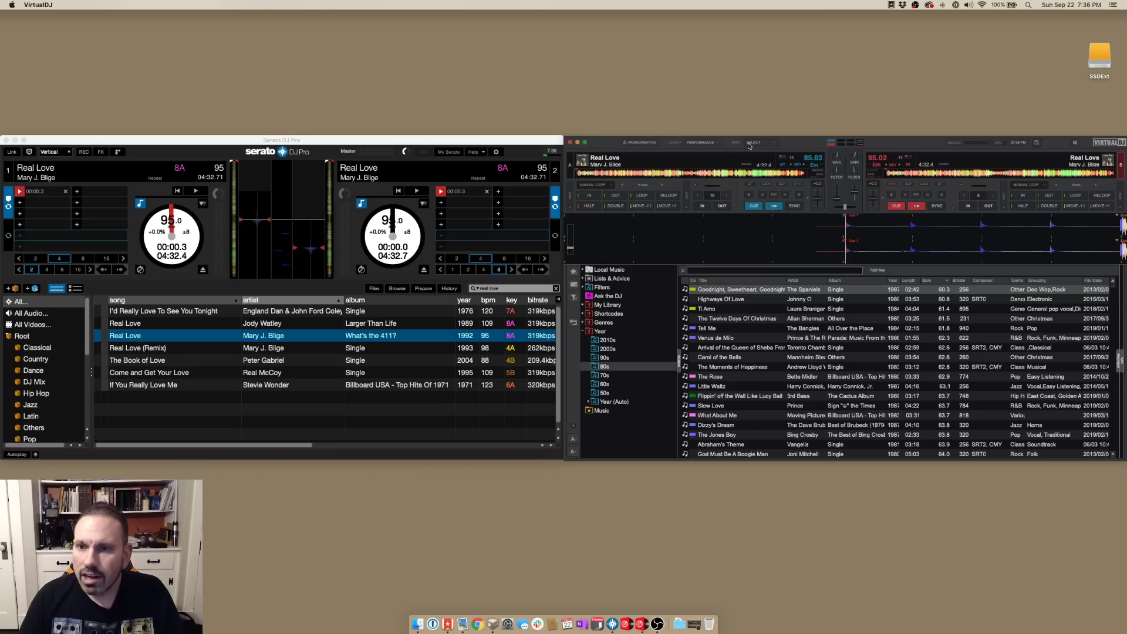
pyautogui.click(719, 144)
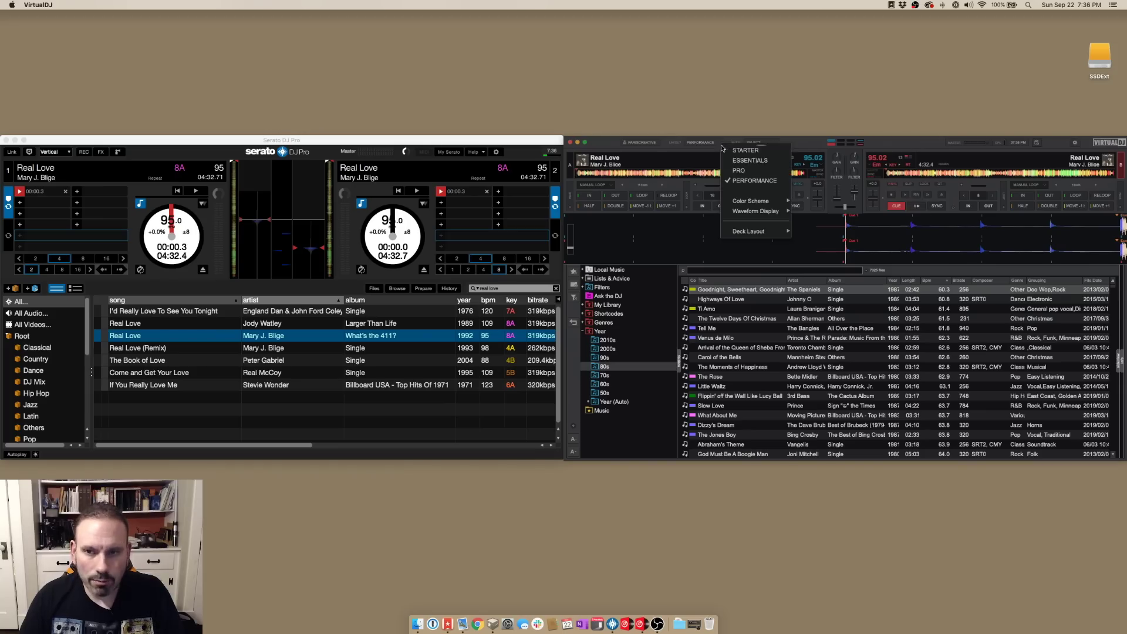
pyautogui.click(735, 172)
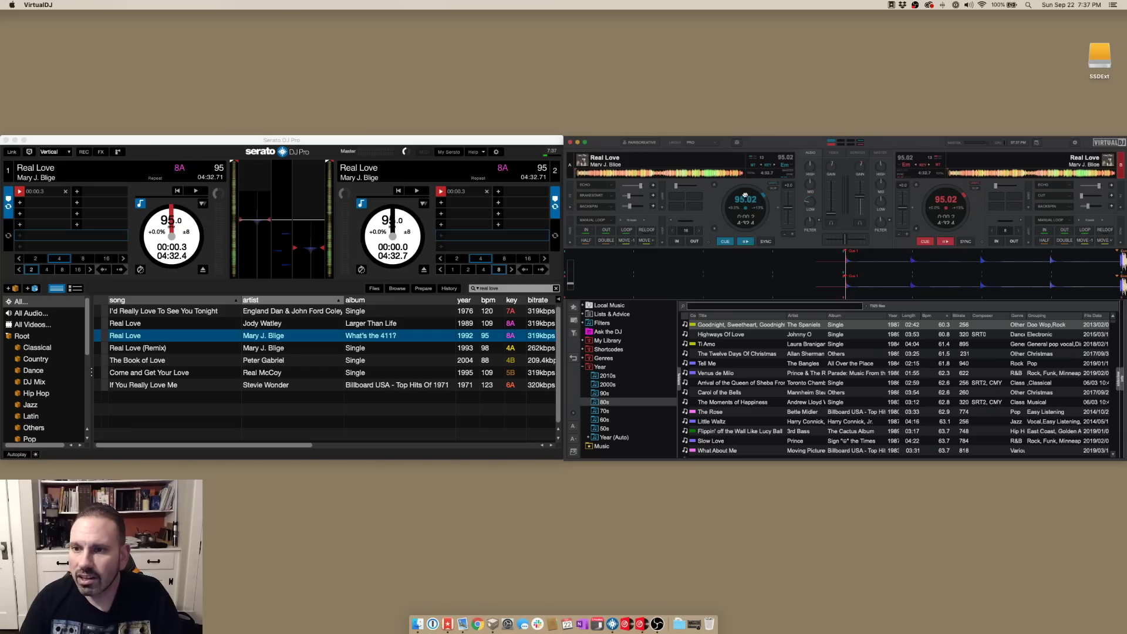
# Step: Open the layout dropdown's display options from the Pro layout
pyautogui.click(716, 142)
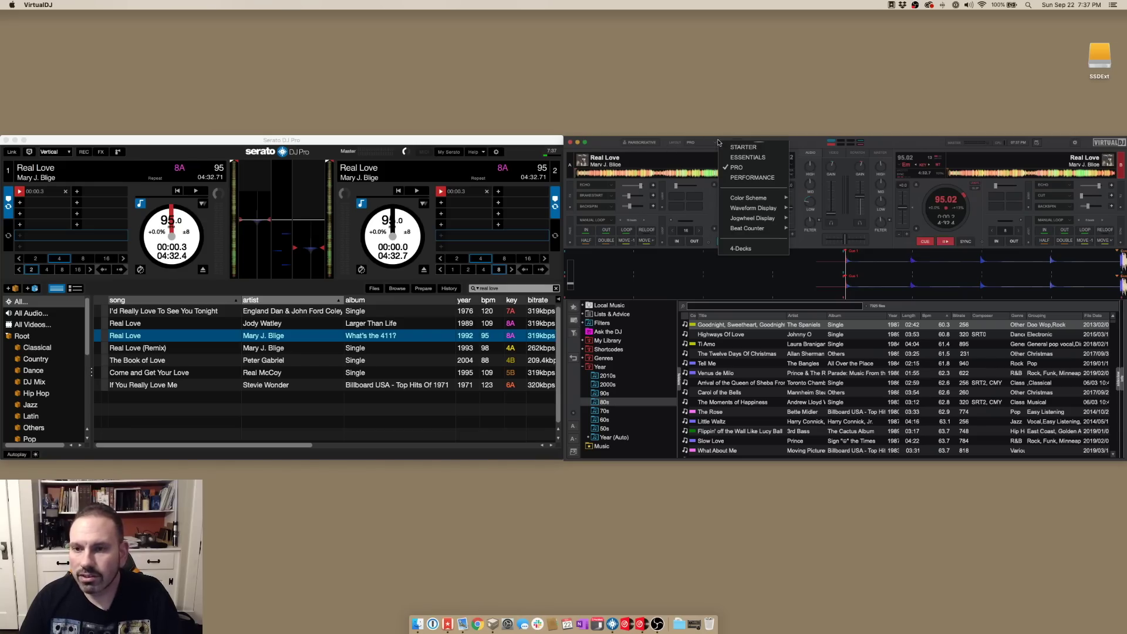
# Step: Browse VirtualDJ's colour schemes, ending on the light Daylight scheme
pyautogui.moveTo(760, 202)
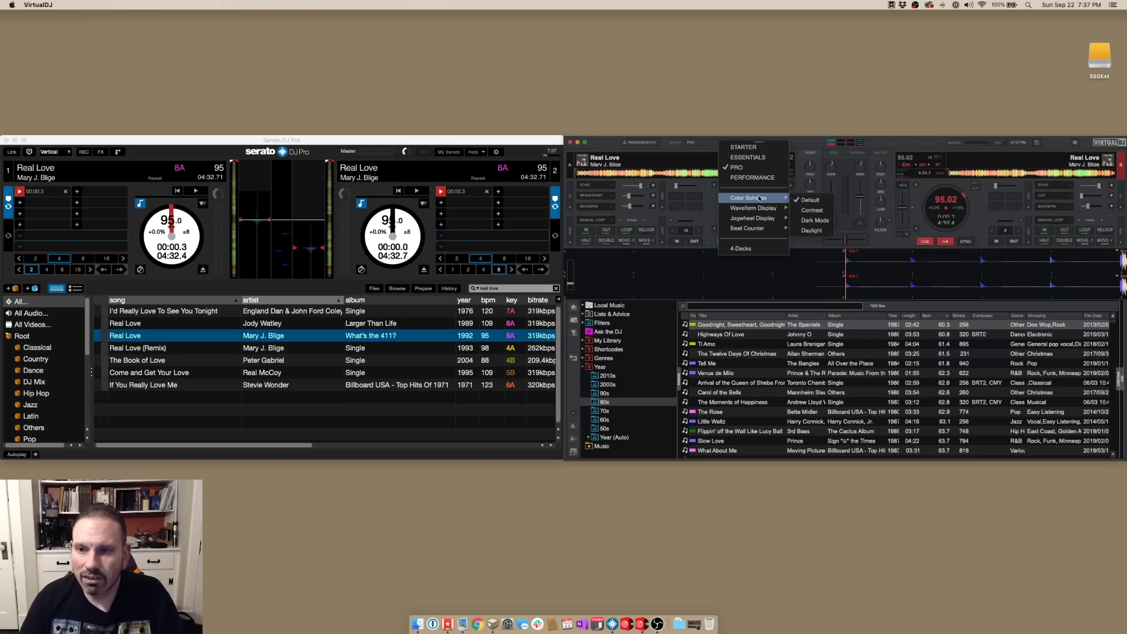
pyautogui.click(831, 202)
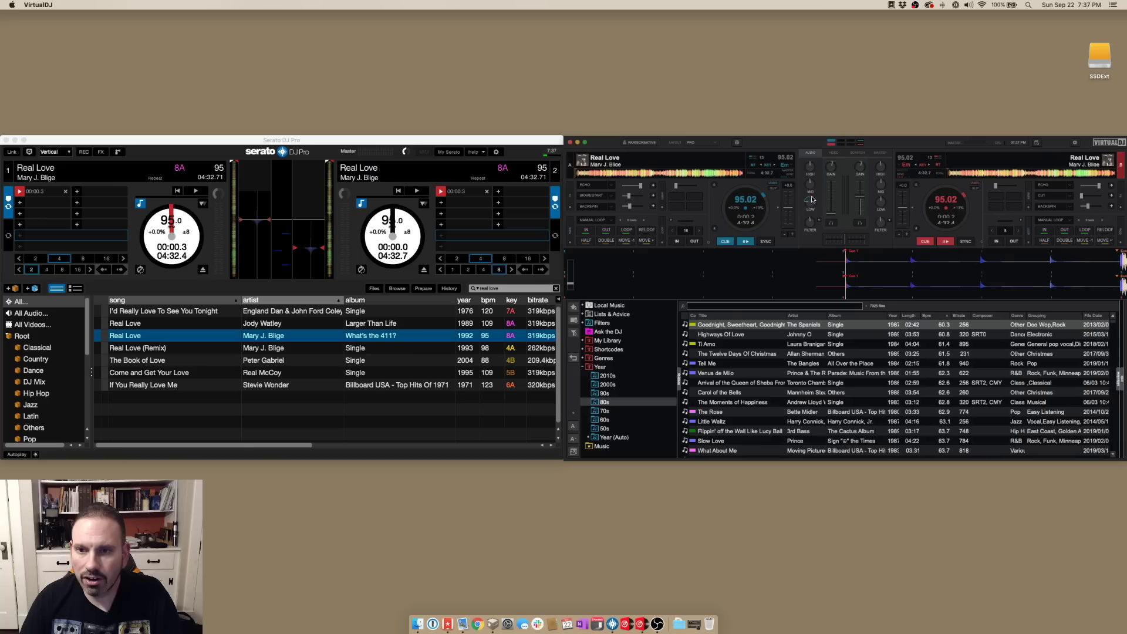
pyautogui.click(715, 142)
pyautogui.moveTo(777, 201)
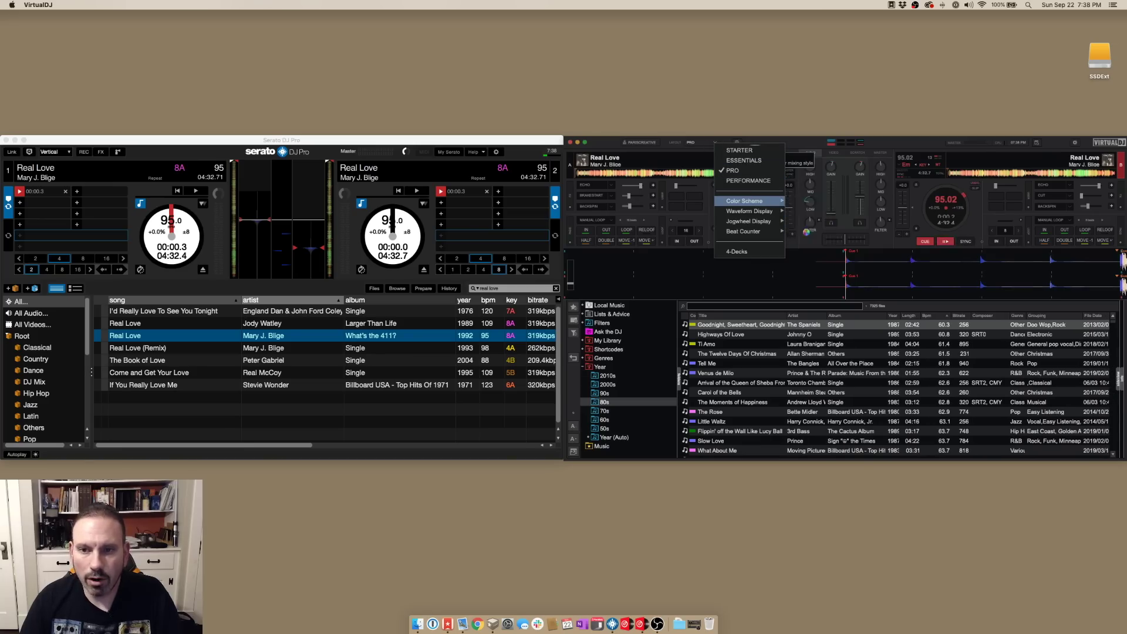
pyautogui.click(808, 234)
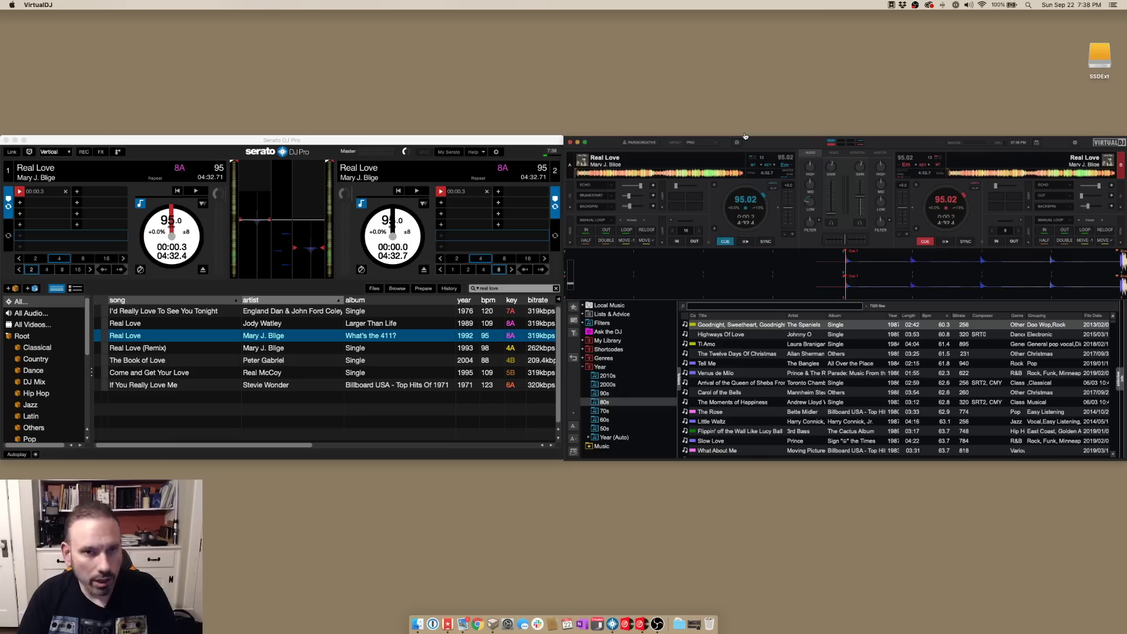
pyautogui.click(717, 144)
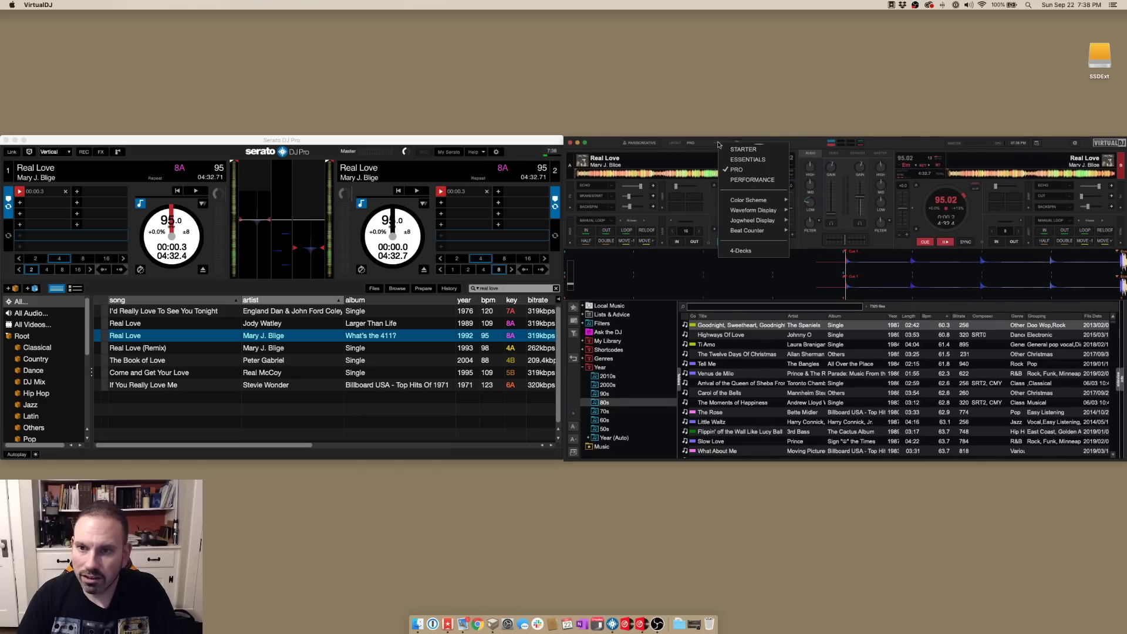
pyautogui.moveTo(755, 201)
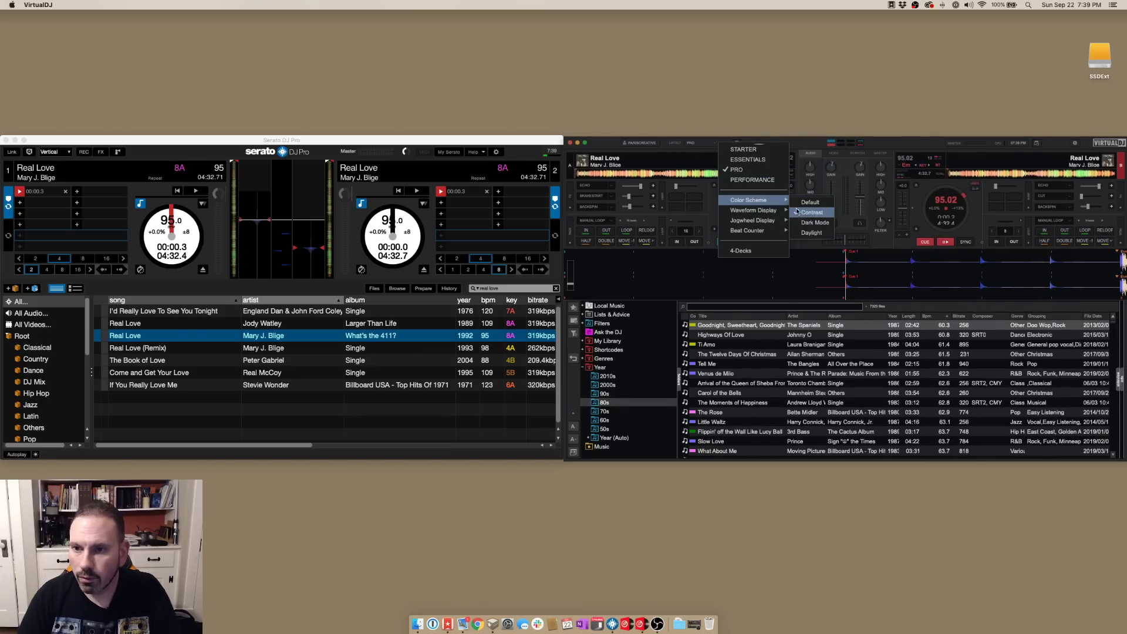
pyautogui.click(813, 233)
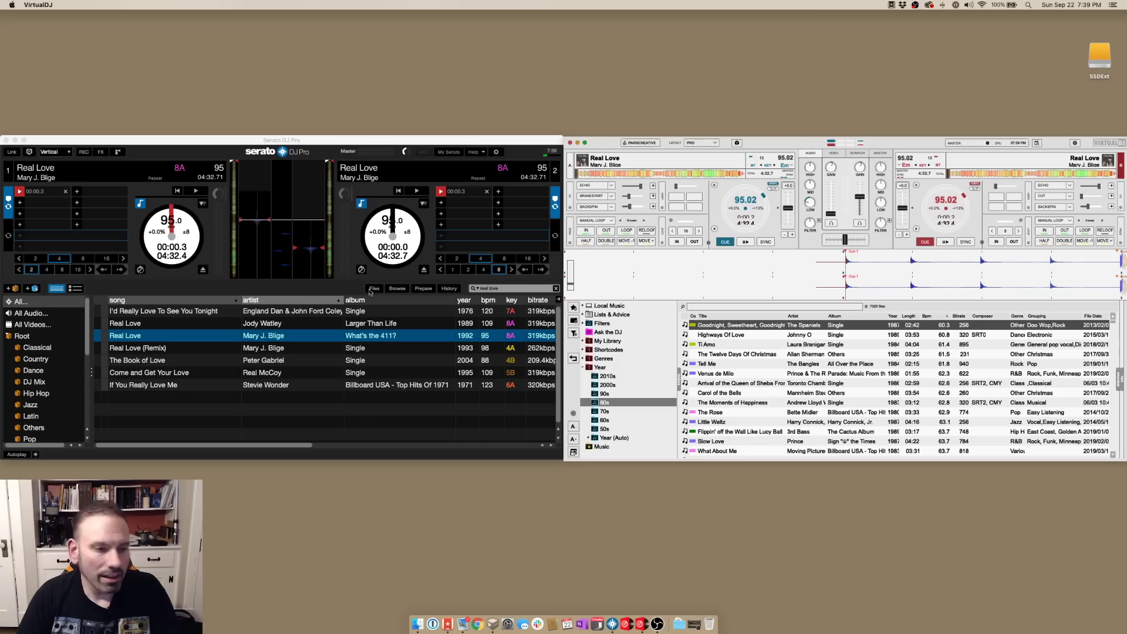
# Step: Switch Serato DJ Pro to its light scheme, then back to its normal dark look
pyautogui.click(35, 455)
pyautogui.click(35, 456)
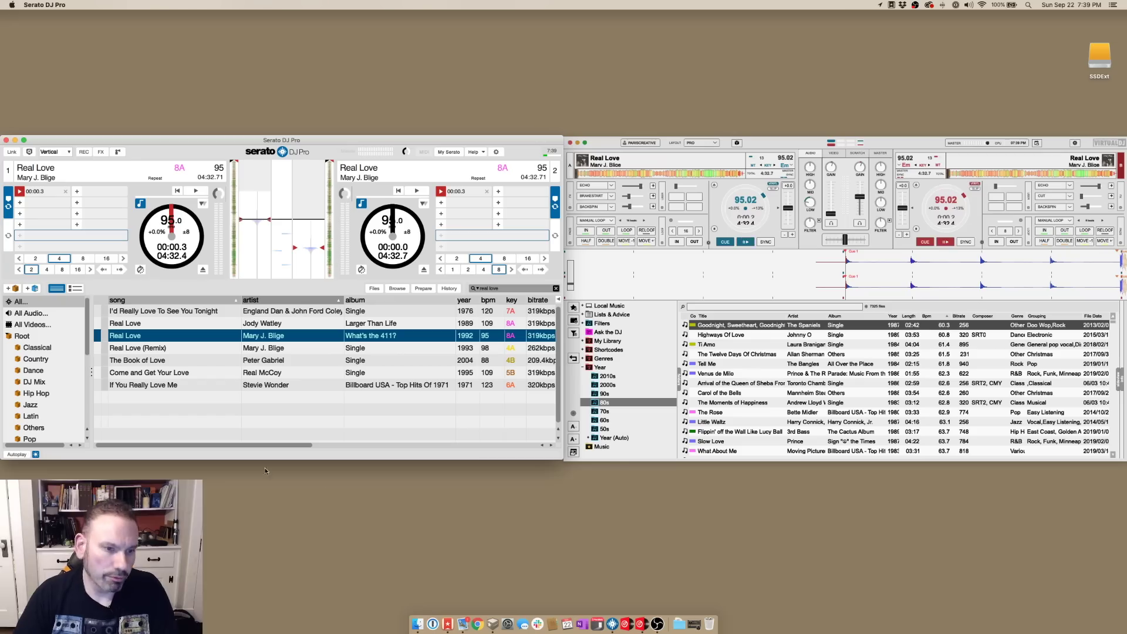
pyautogui.click(36, 454)
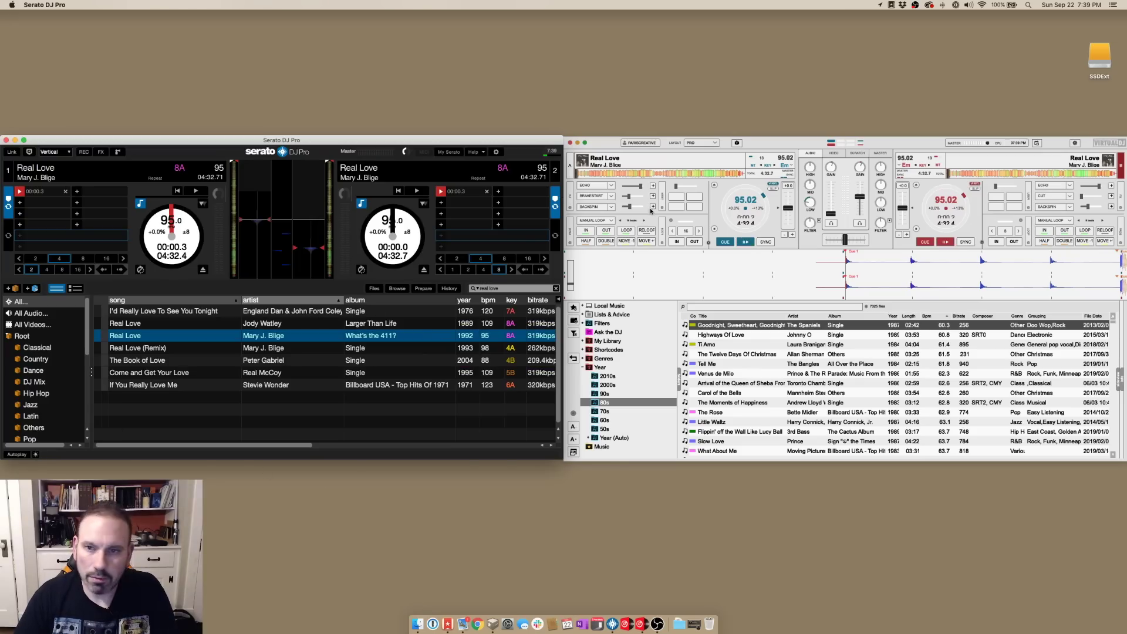
# Step: Change VirtualDJ's skin from Daylight to a dark colour scheme
pyautogui.click(715, 144)
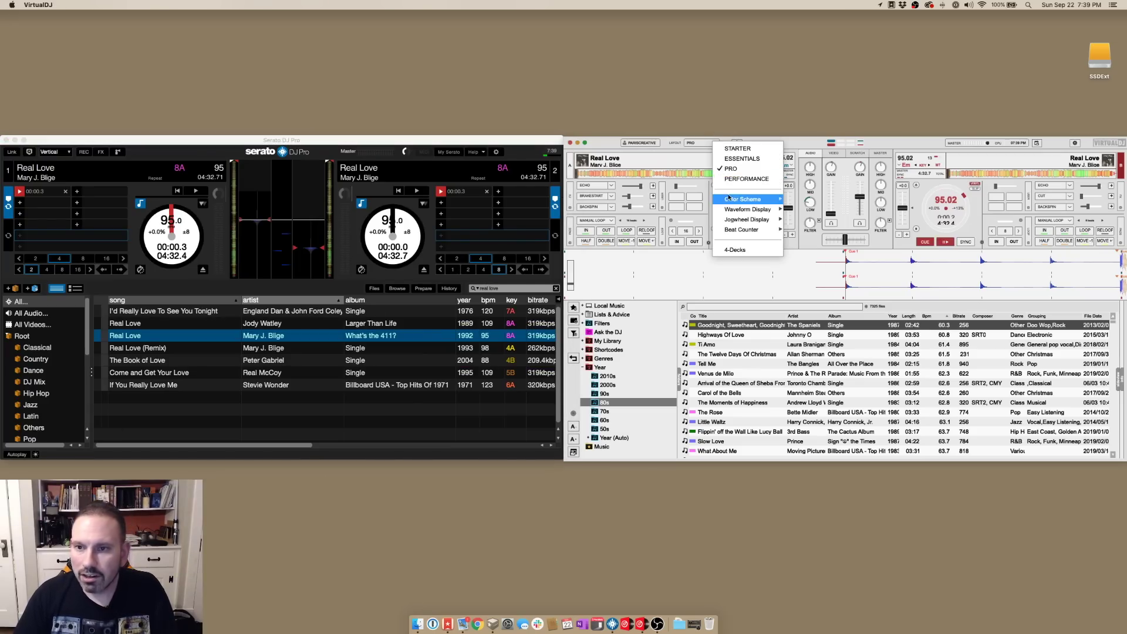
pyautogui.moveTo(772, 199)
pyautogui.click(807, 202)
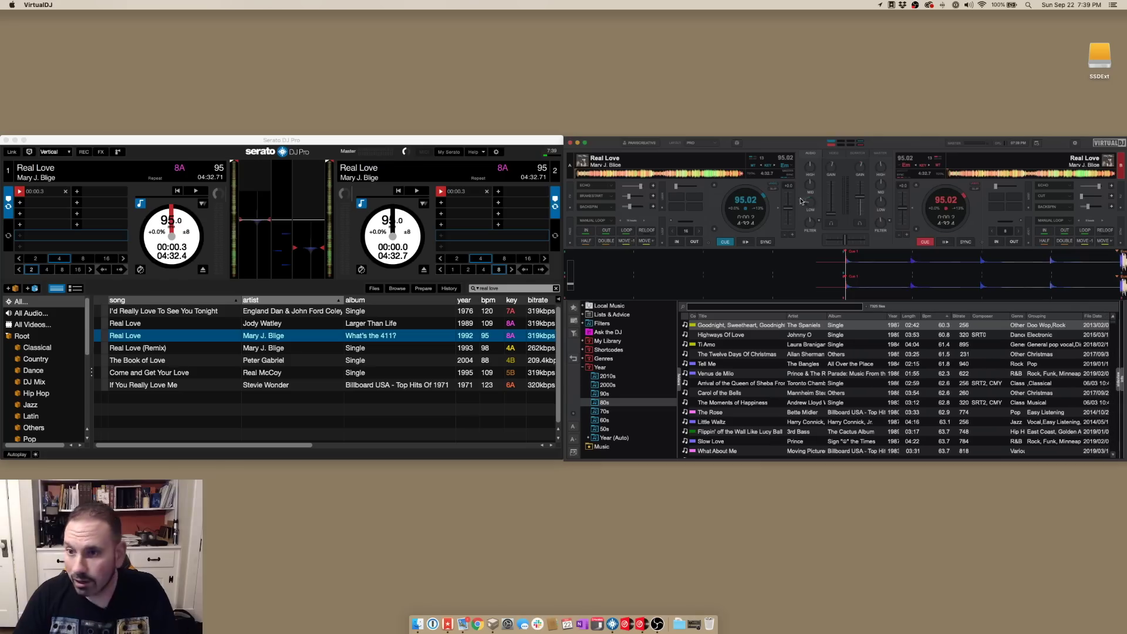
# Step: Switch to the Performance layout and set Waveform Display to Vertical
pyautogui.click(715, 146)
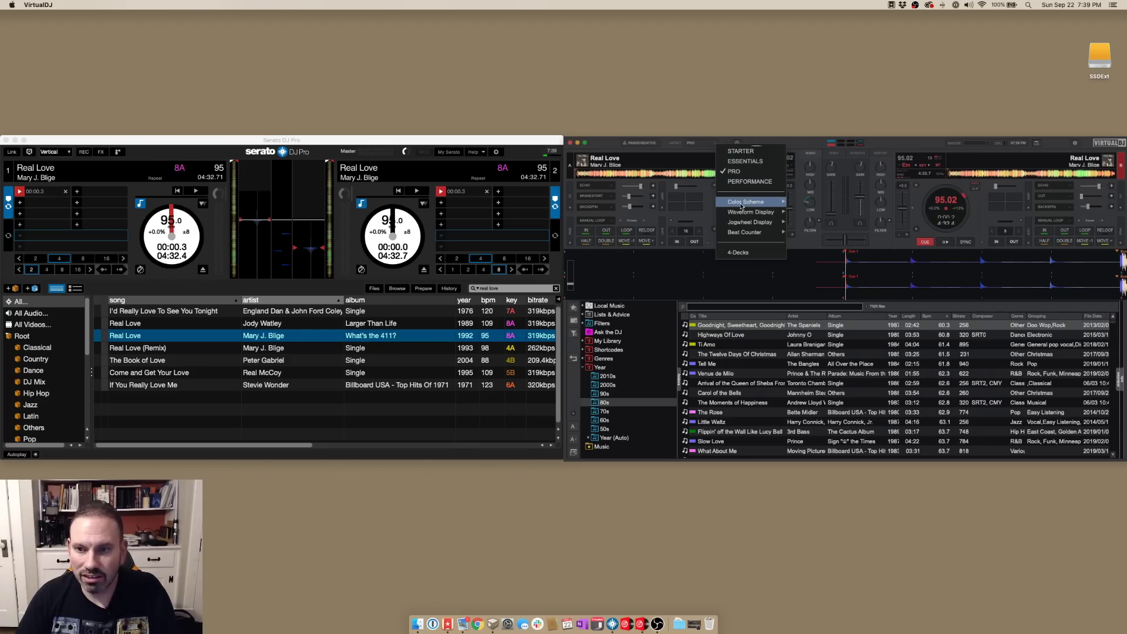
pyautogui.click(743, 185)
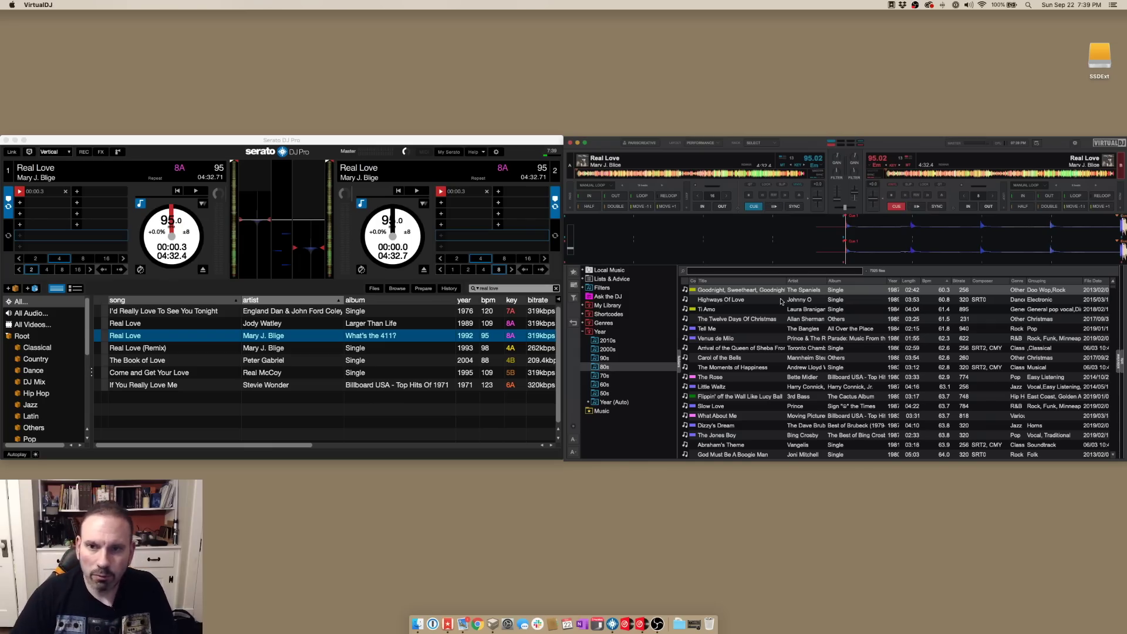
pyautogui.click(719, 148)
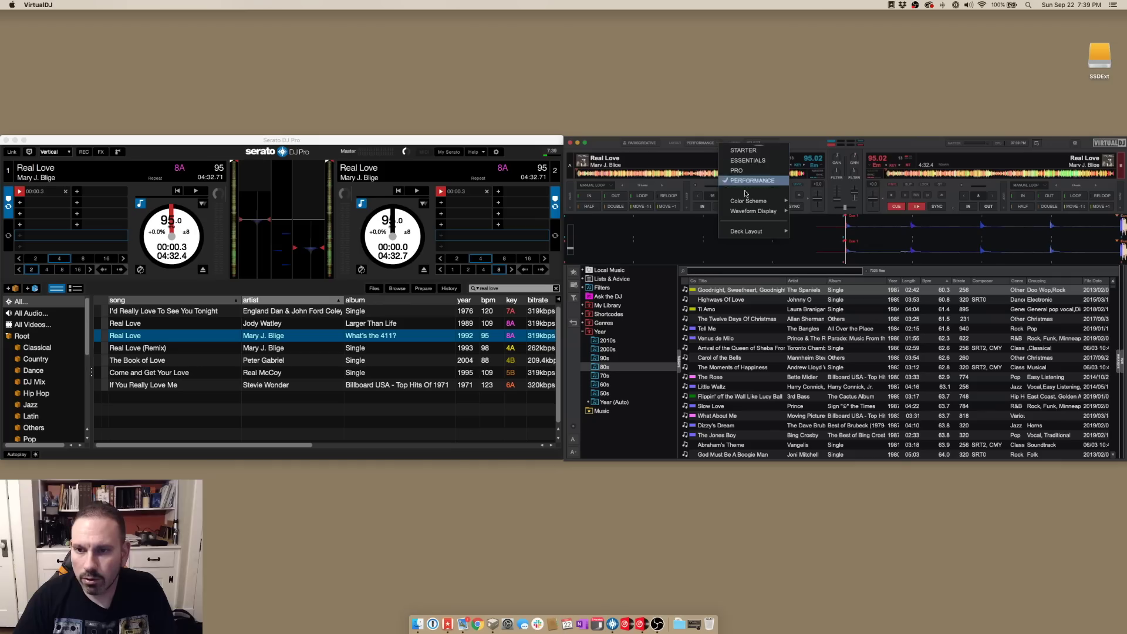
pyautogui.moveTo(752, 213)
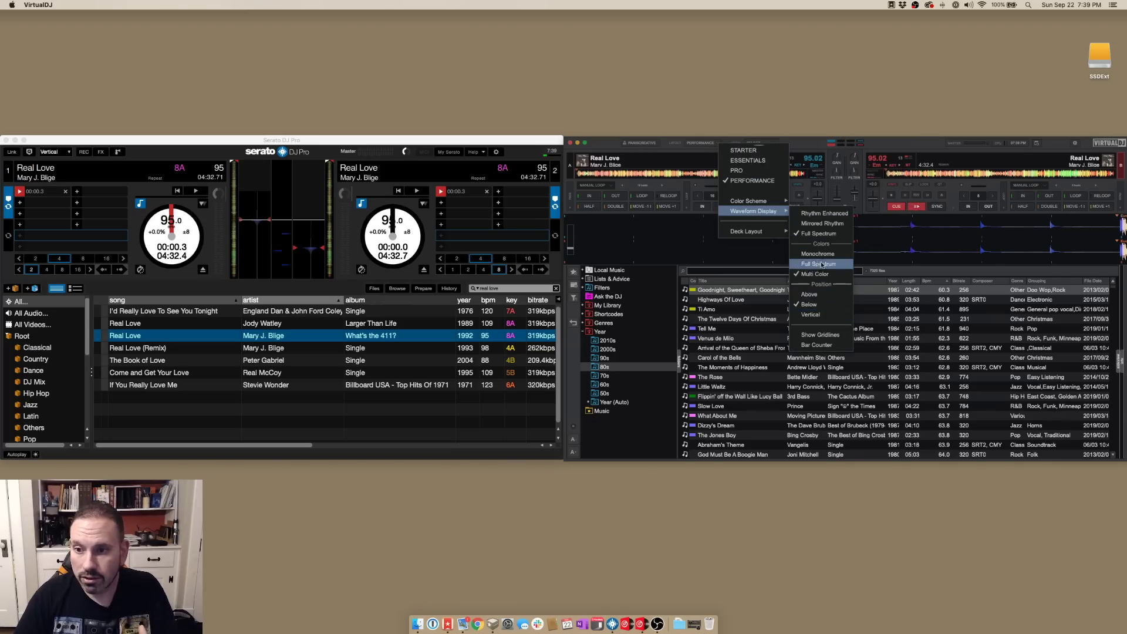
pyautogui.click(818, 315)
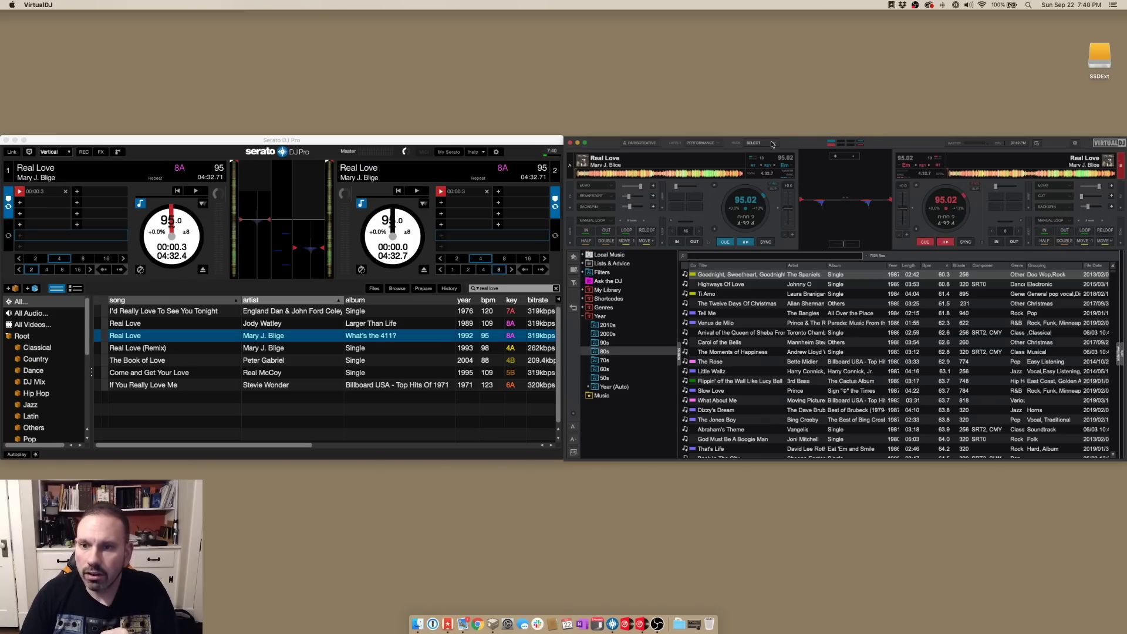
# Step: In the Pro layout, show SCRATCH waveforms and set Waveform Display to Above
pyautogui.click(701, 143)
pyautogui.click(739, 175)
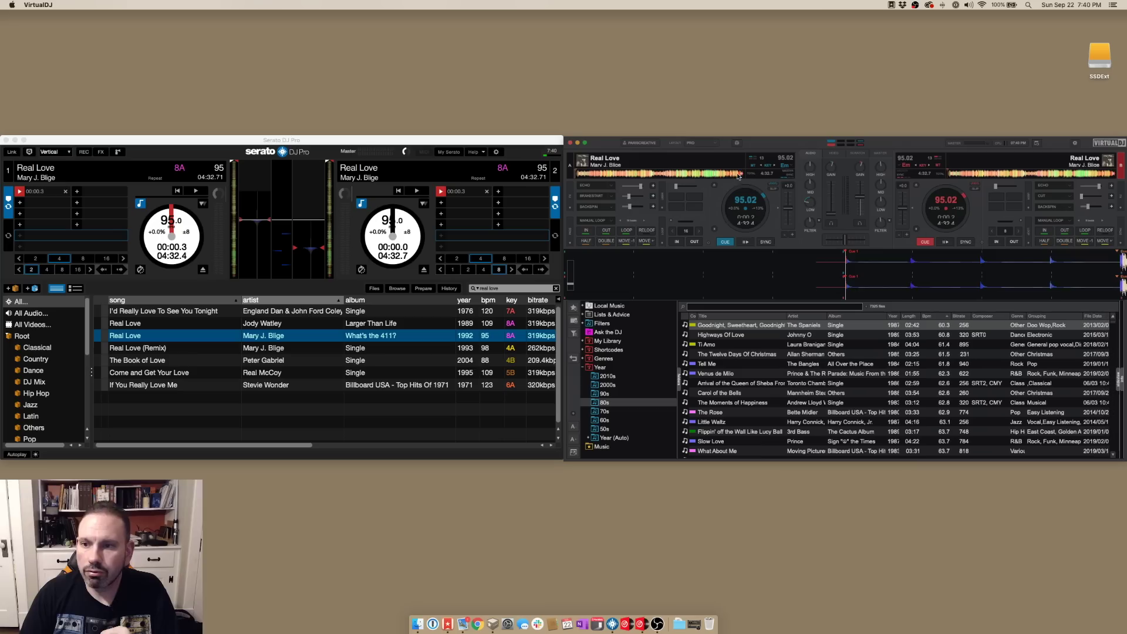
pyautogui.click(865, 155)
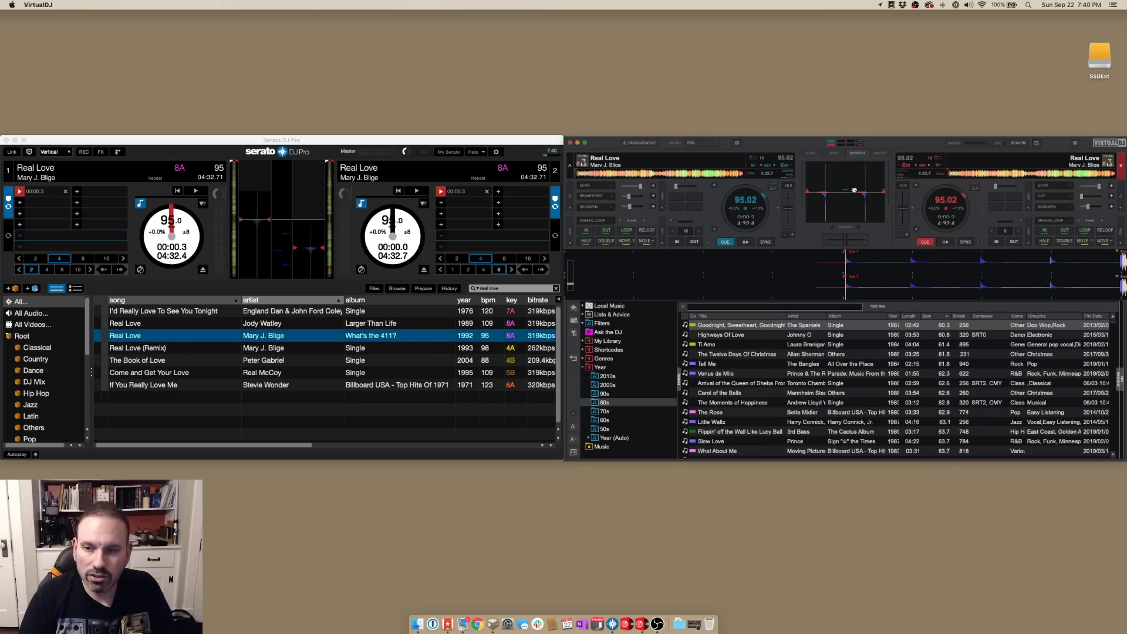
pyautogui.click(713, 144)
pyautogui.moveTo(771, 216)
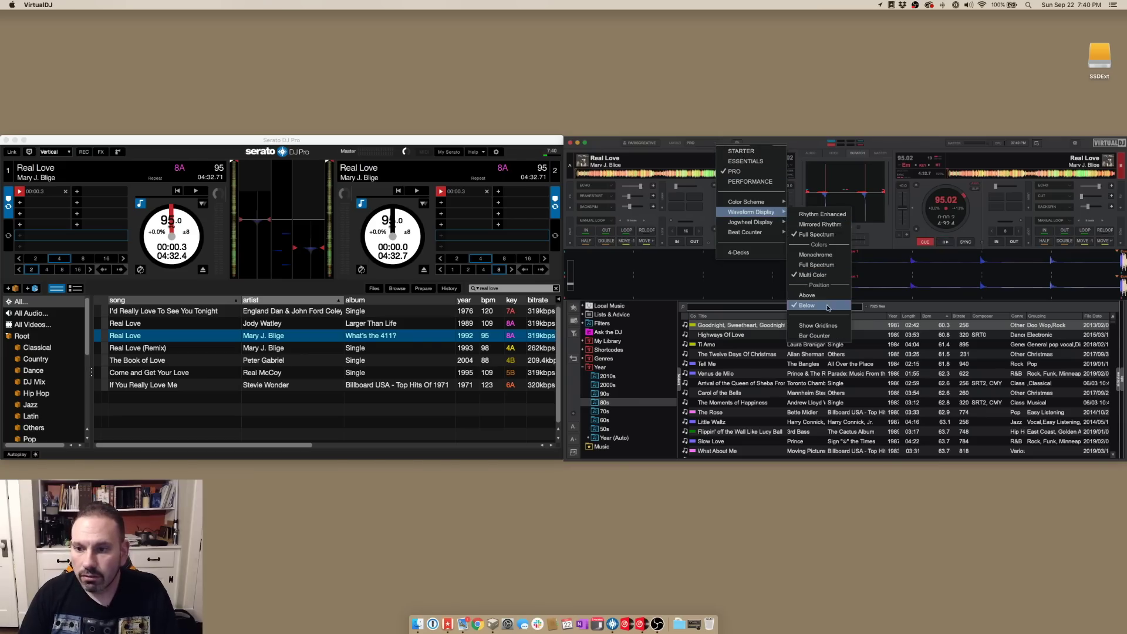
pyautogui.click(820, 296)
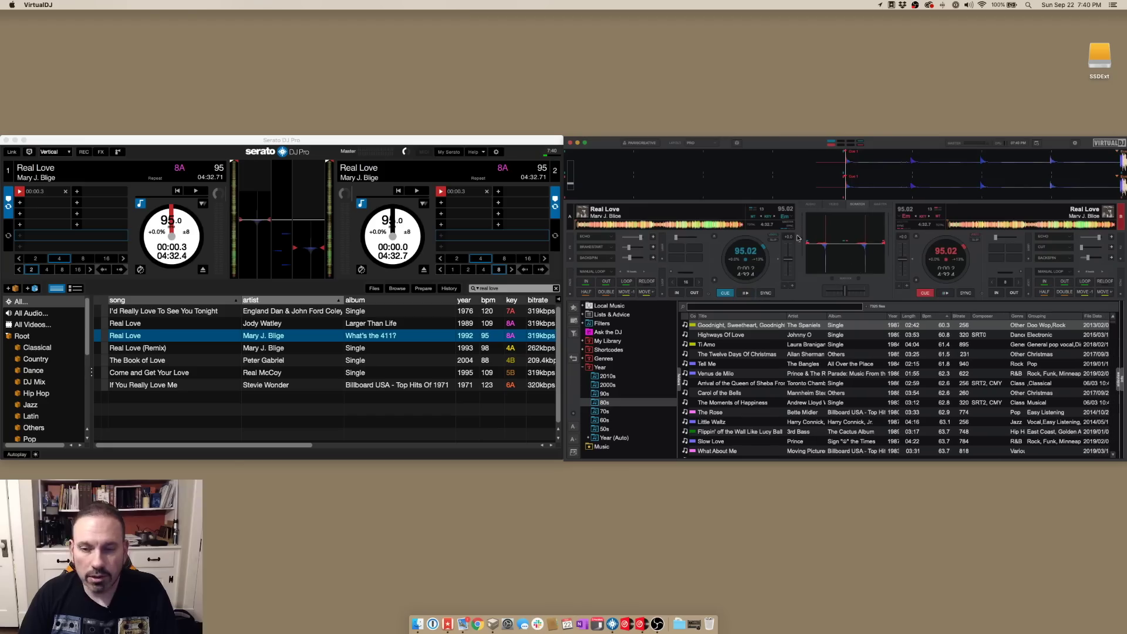
# Step: Return to the Performance layout with its waveforms displayed vertically
pyautogui.click(718, 145)
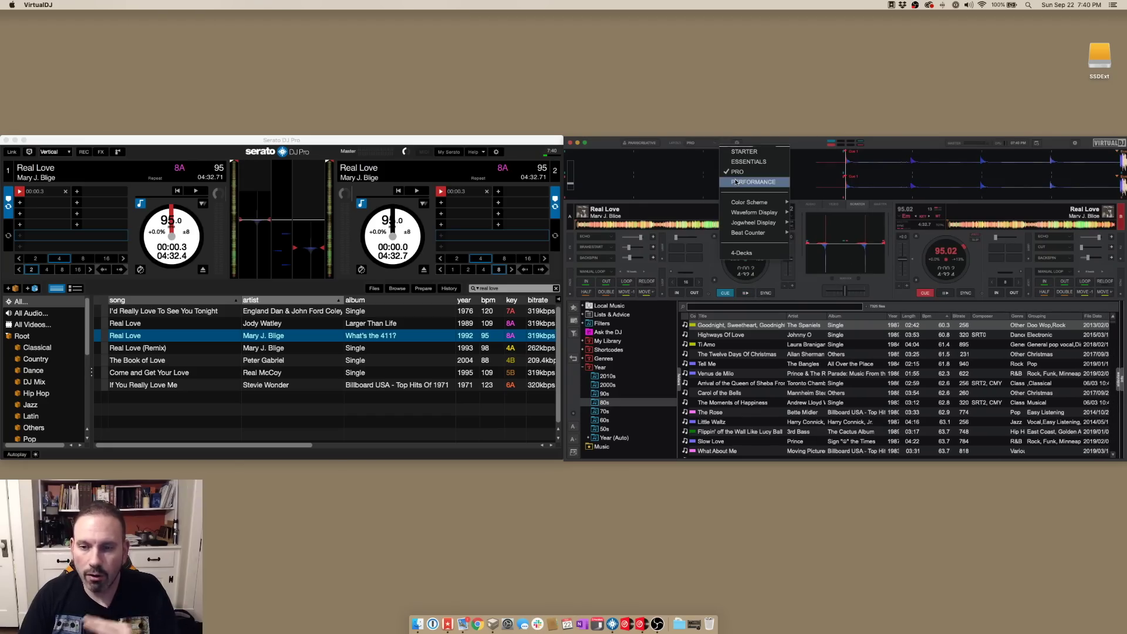
pyautogui.click(754, 183)
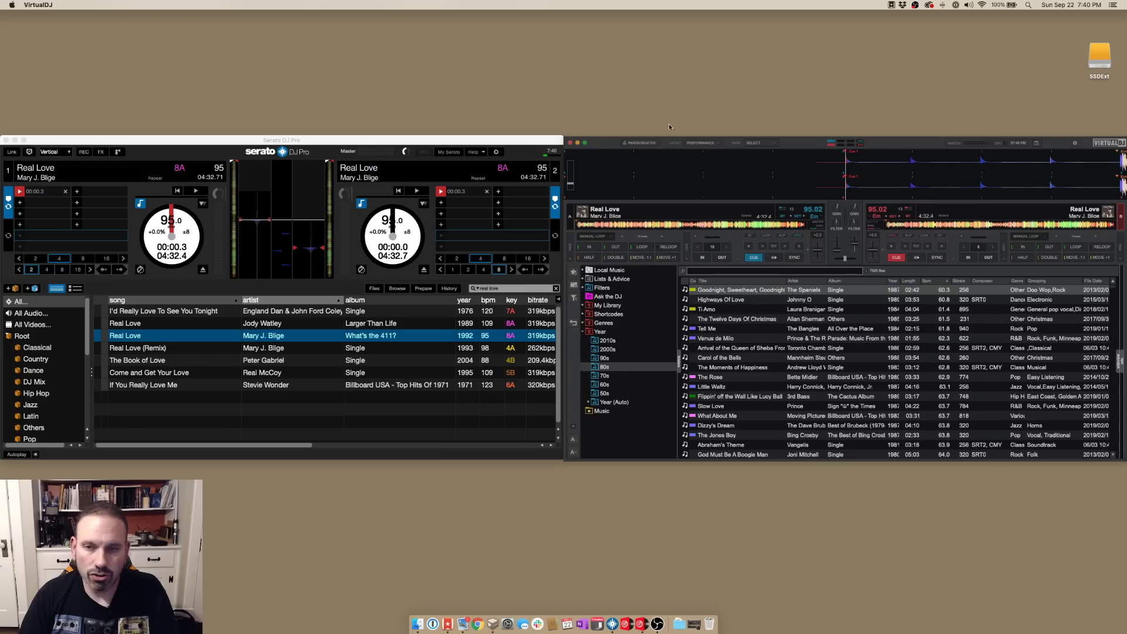
pyautogui.click(721, 144)
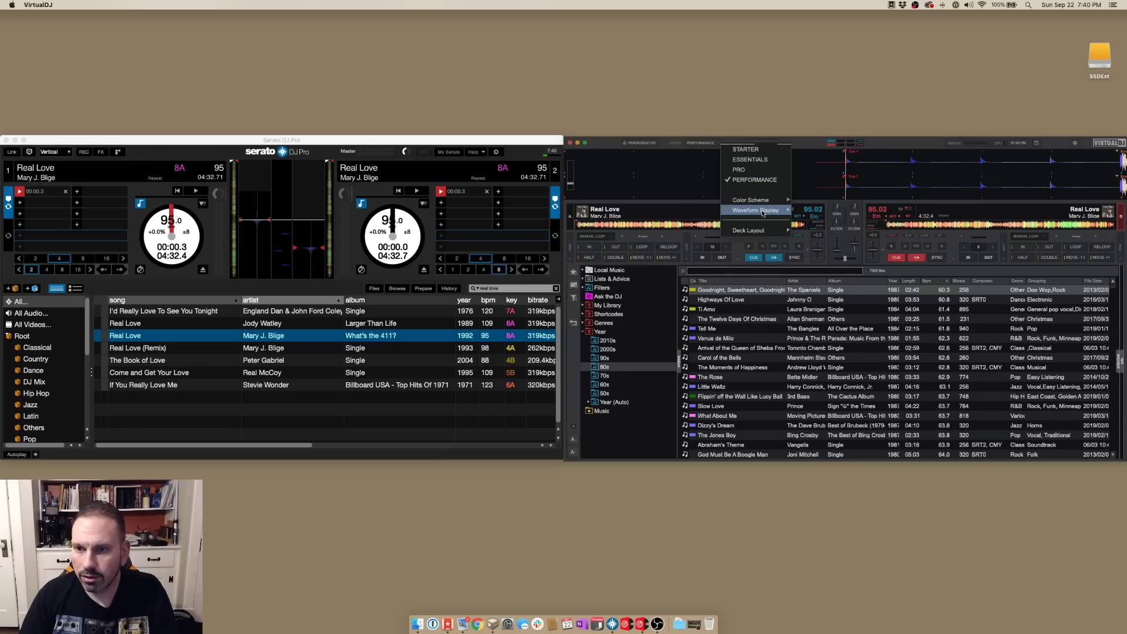
pyautogui.moveTo(763, 212)
pyautogui.click(828, 316)
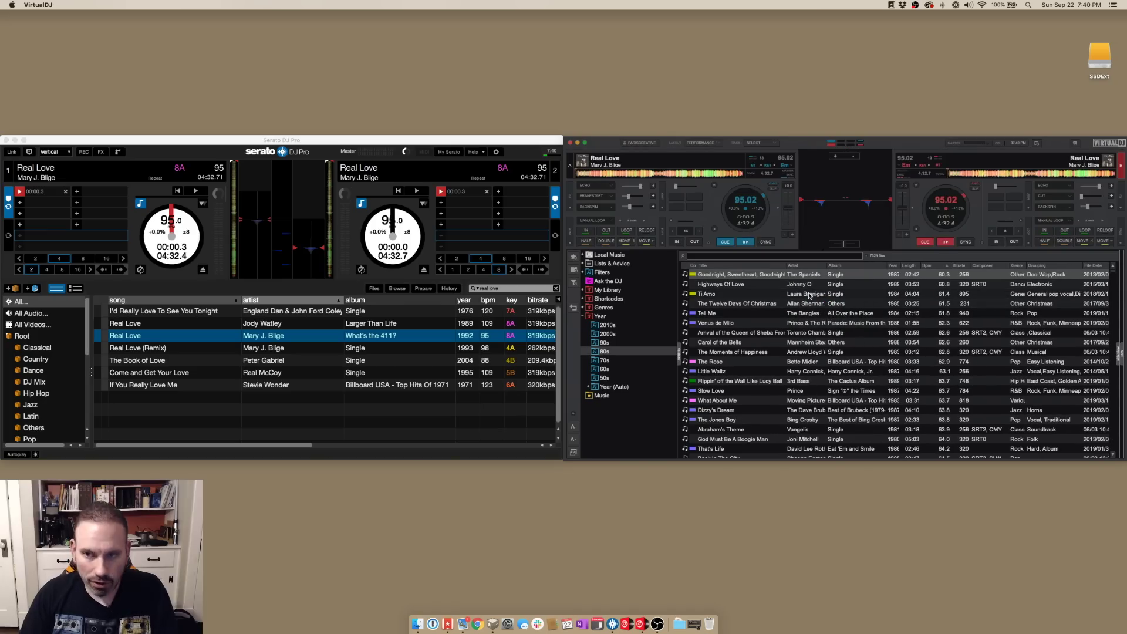
pyautogui.click(509, 148)
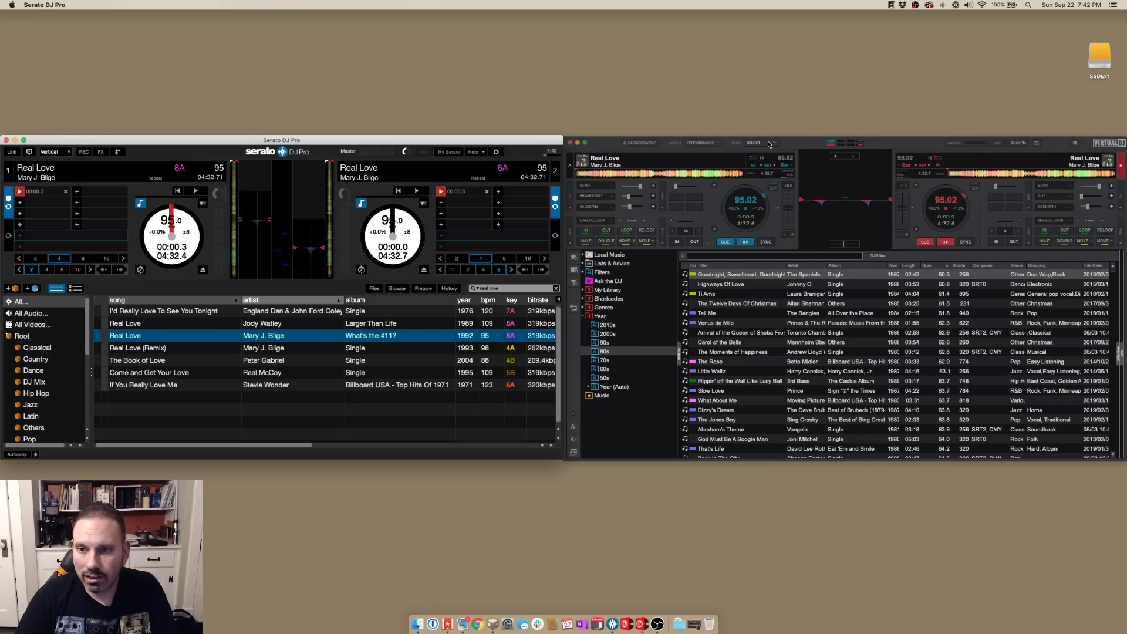
# Step: Try jogwheel display styles, ending on the needle-only Needle look
pyautogui.click(718, 144)
pyautogui.moveTo(755, 227)
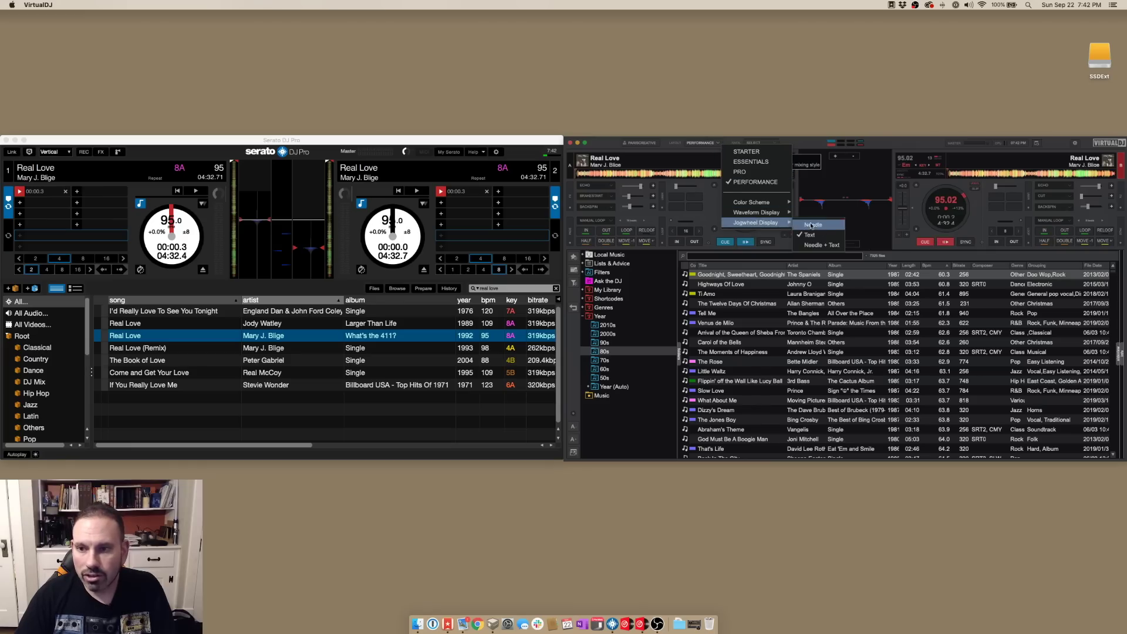
pyautogui.click(825, 247)
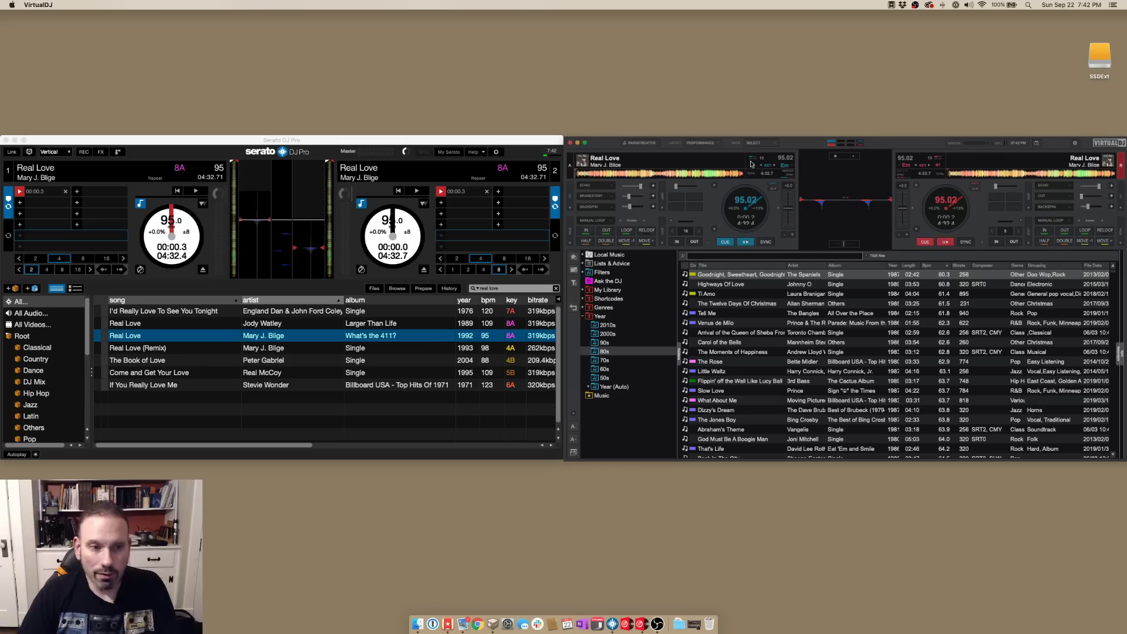
pyautogui.click(721, 144)
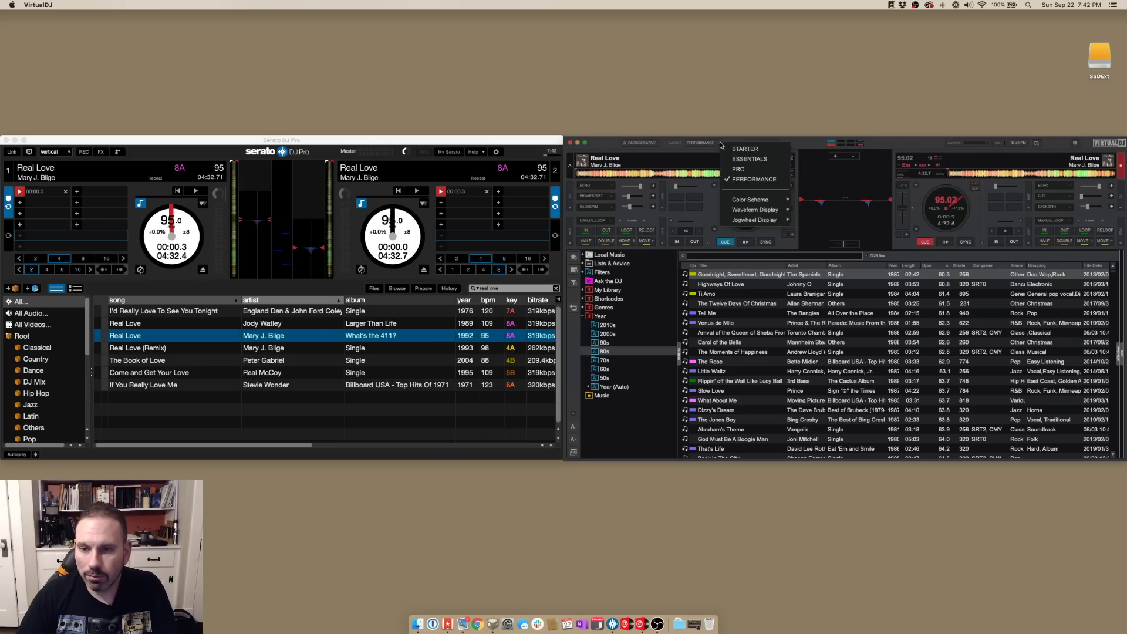
pyautogui.moveTo(751, 220)
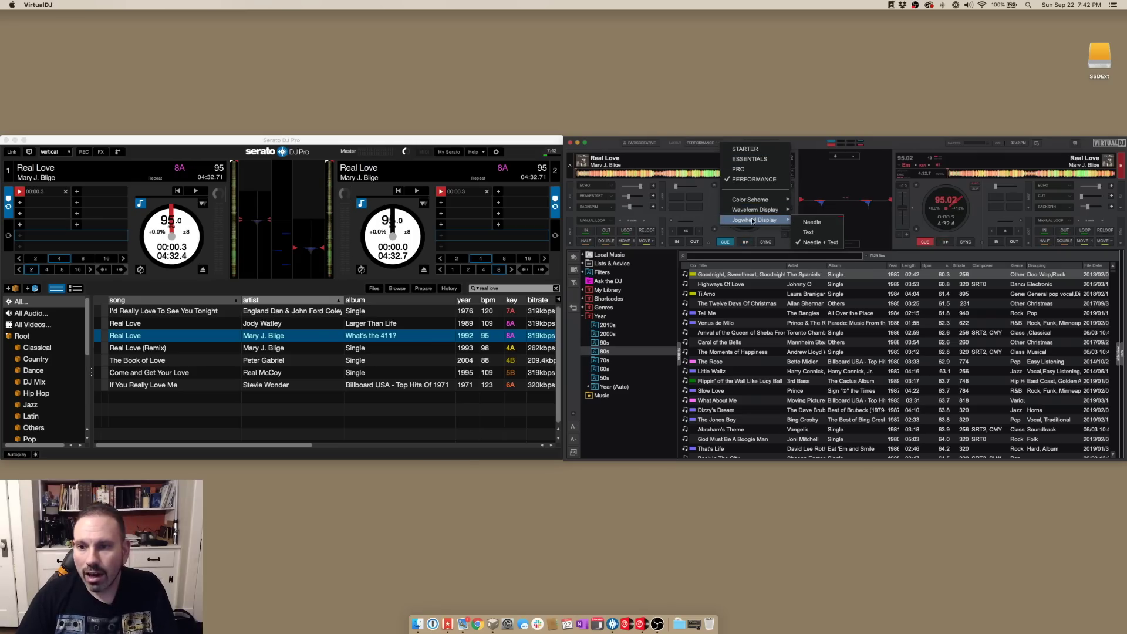
pyautogui.click(834, 234)
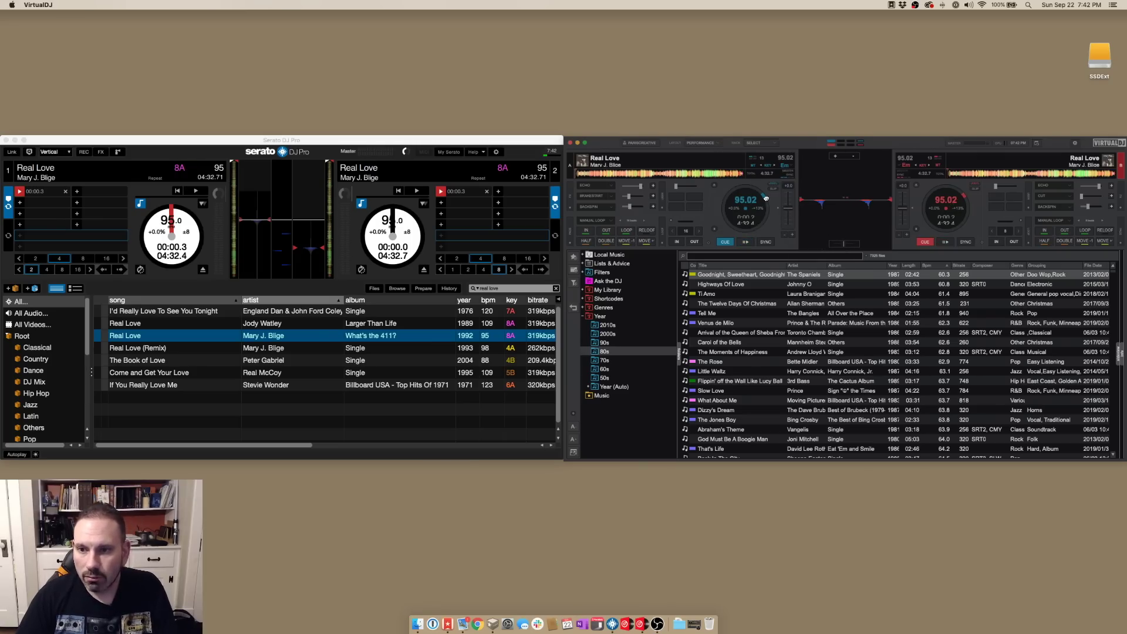
pyautogui.click(726, 143)
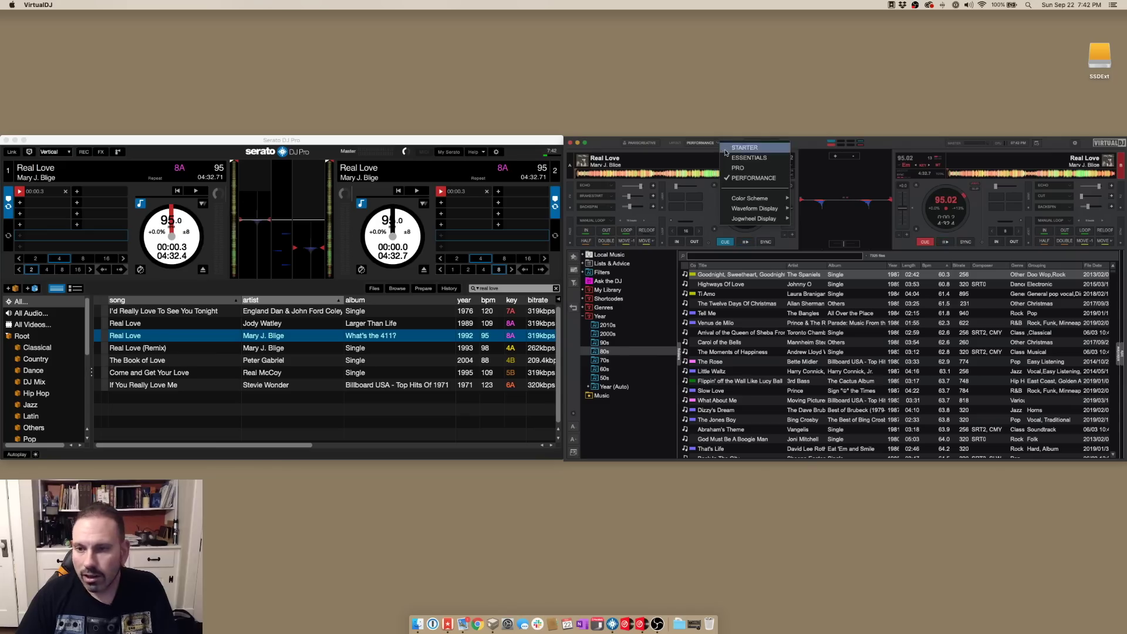
pyautogui.moveTo(777, 210)
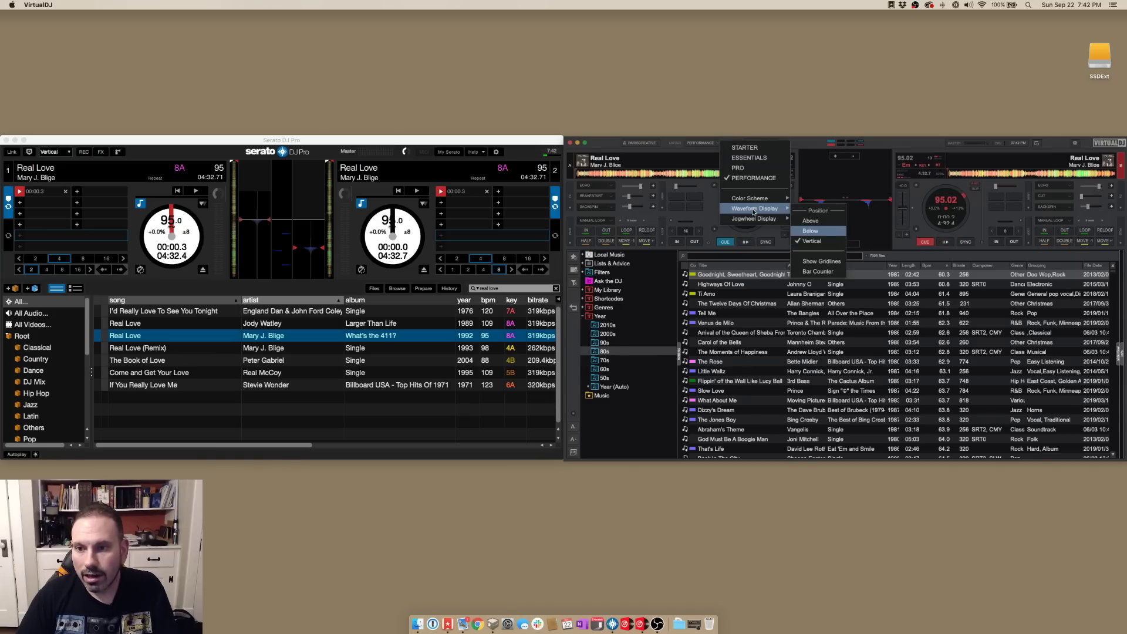
pyautogui.click(812, 222)
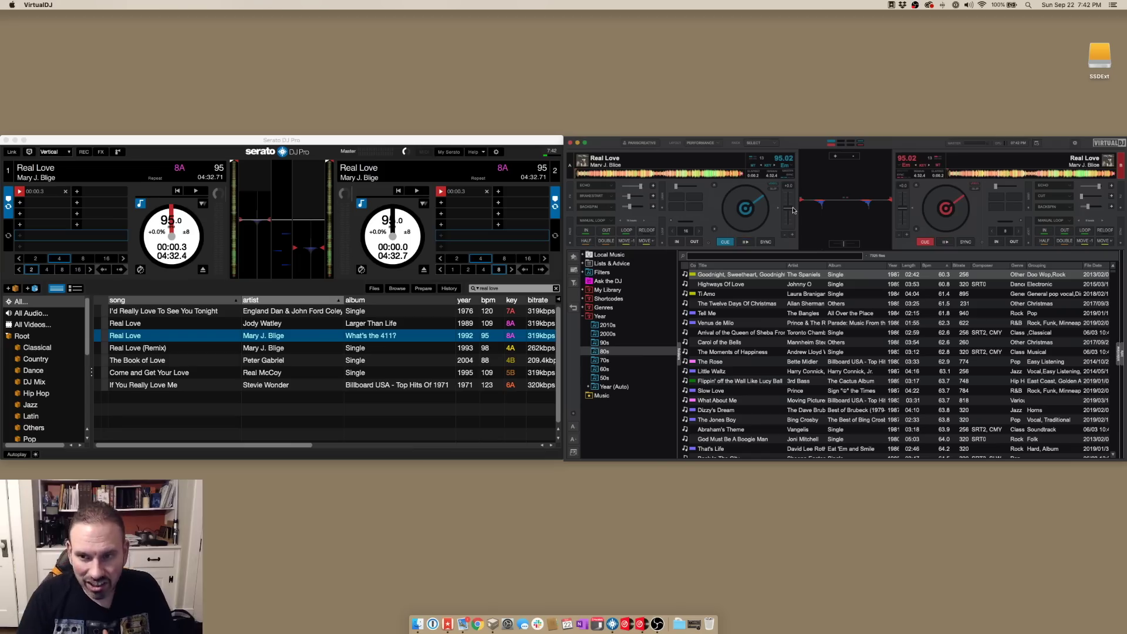
# Step: Set Jogwheel Display back to Text showing 95.02 BPM, leaving the colour scheme unchanged
pyautogui.click(719, 142)
pyautogui.moveTo(775, 217)
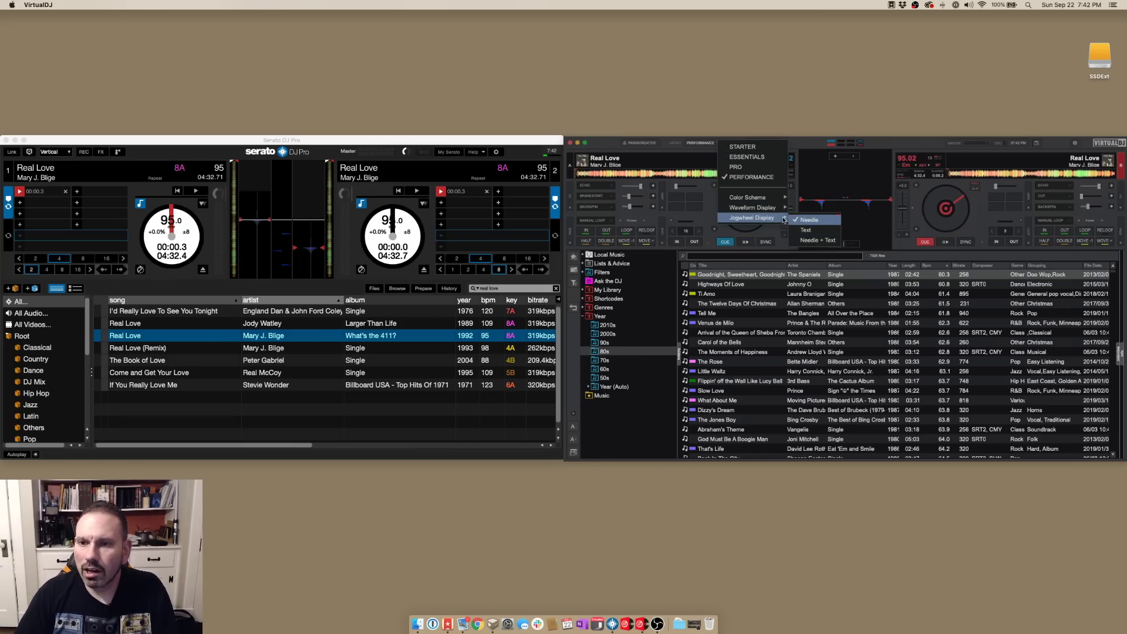
pyautogui.click(807, 230)
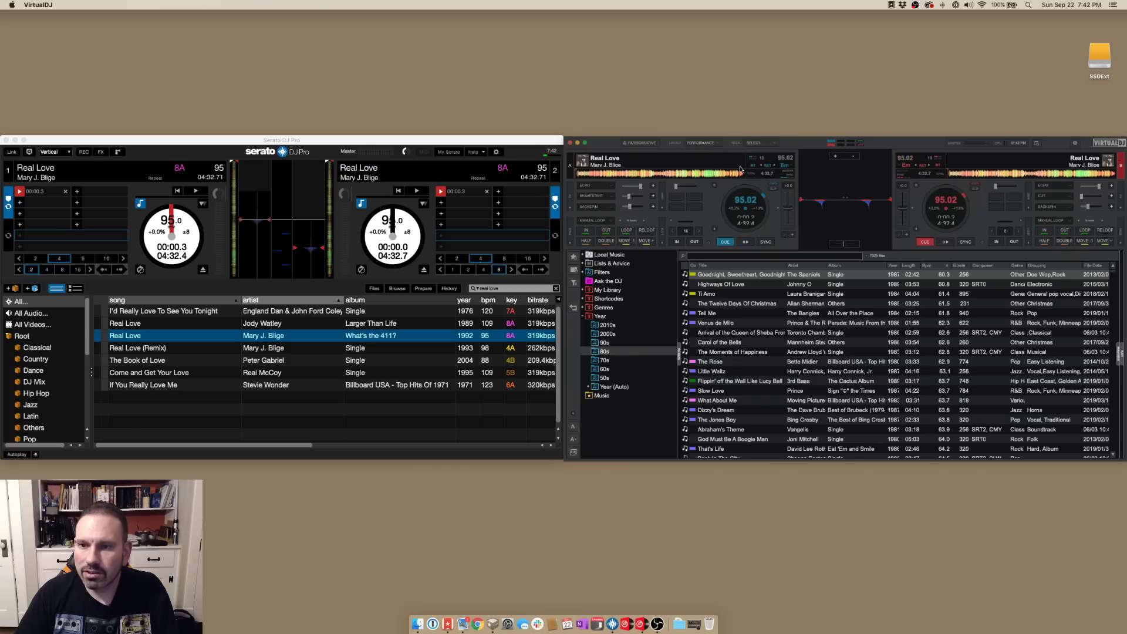
pyautogui.click(719, 143)
pyautogui.moveTo(746, 202)
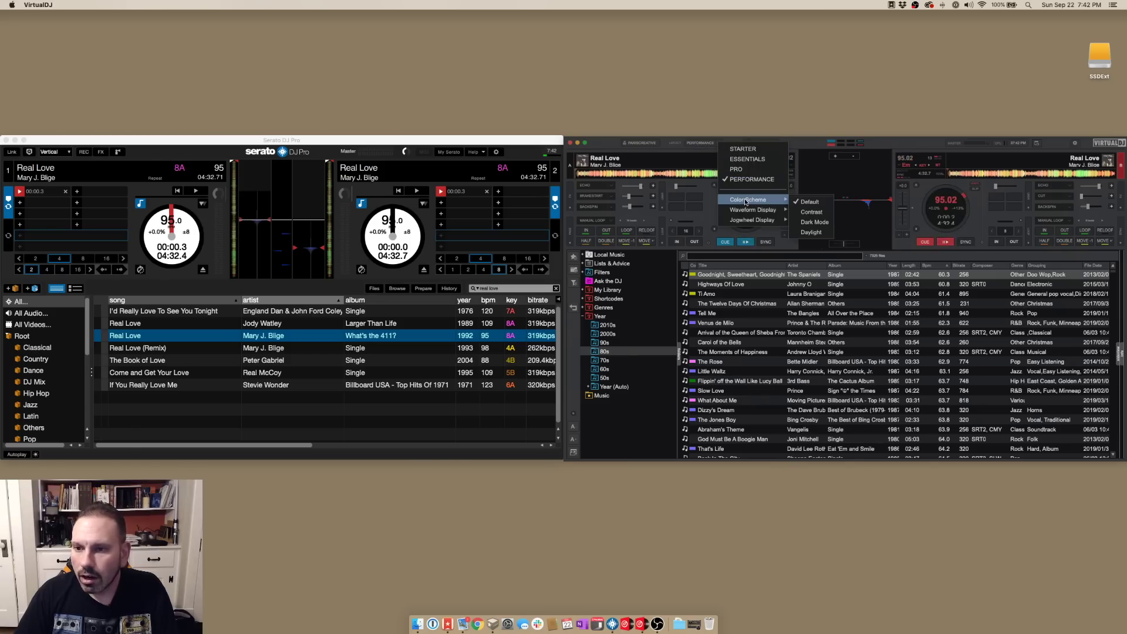
pyautogui.click(895, 145)
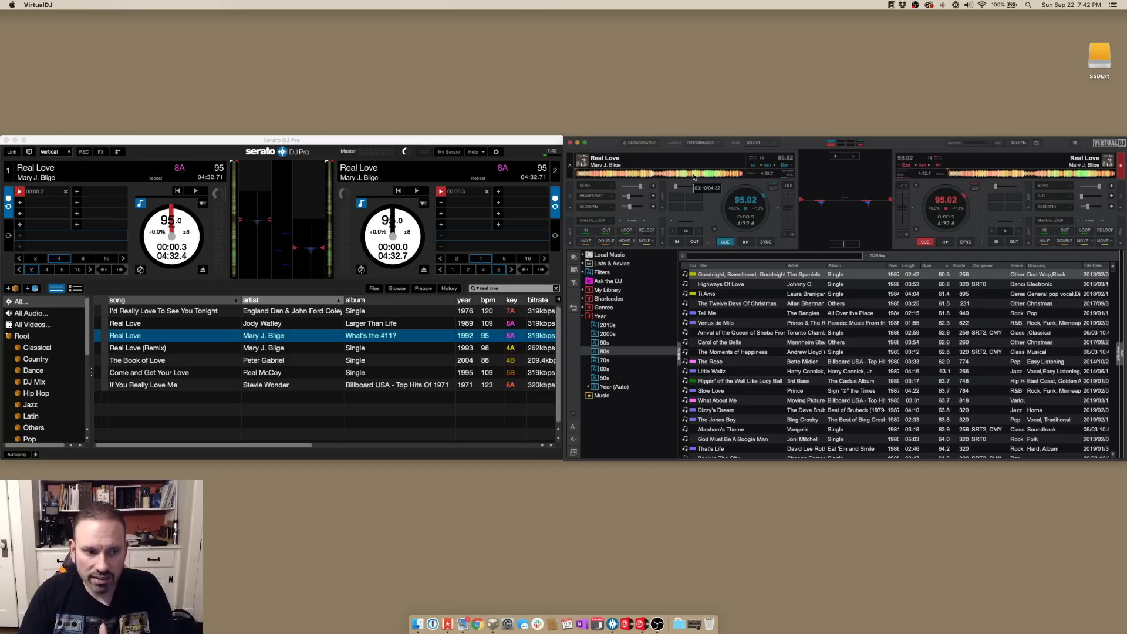
# Step: Scroll up three notches with the modifier held to enlarge the browser list font
pyautogui.scroll(1, 693, 416)
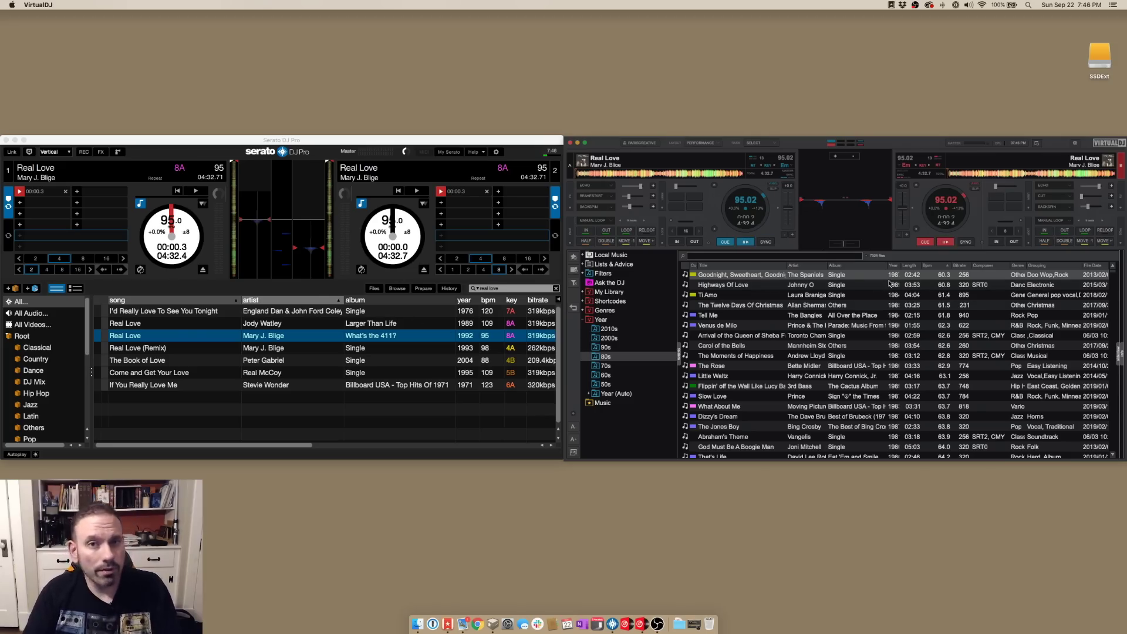
# Step: Set the Performance layout's Waveform Display to Below
pyautogui.click(718, 144)
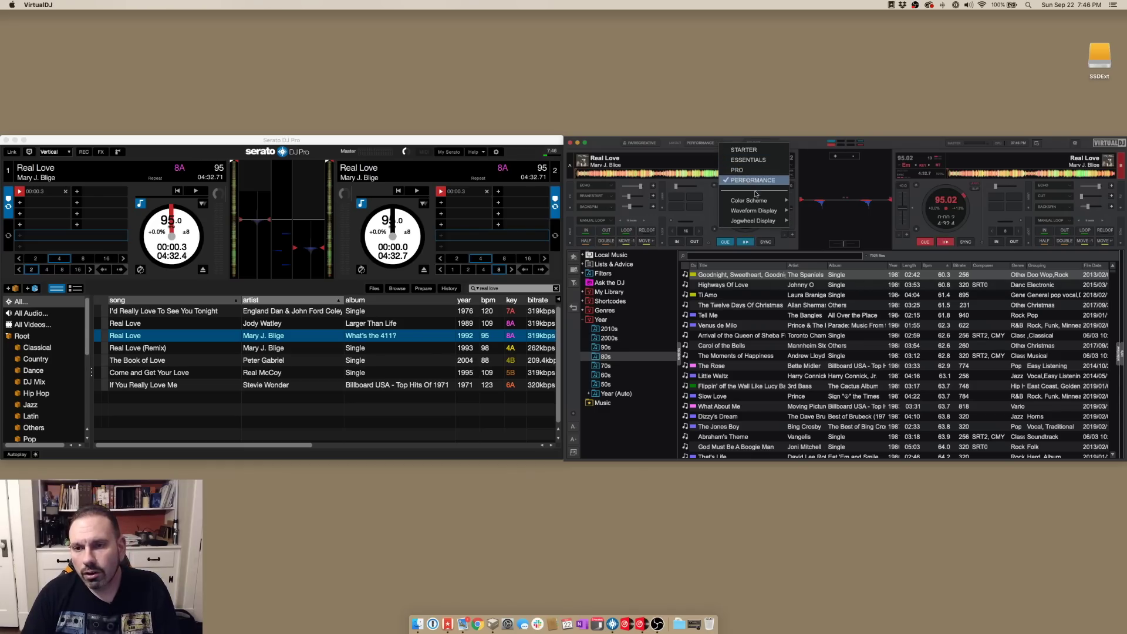
pyautogui.moveTo(763, 211)
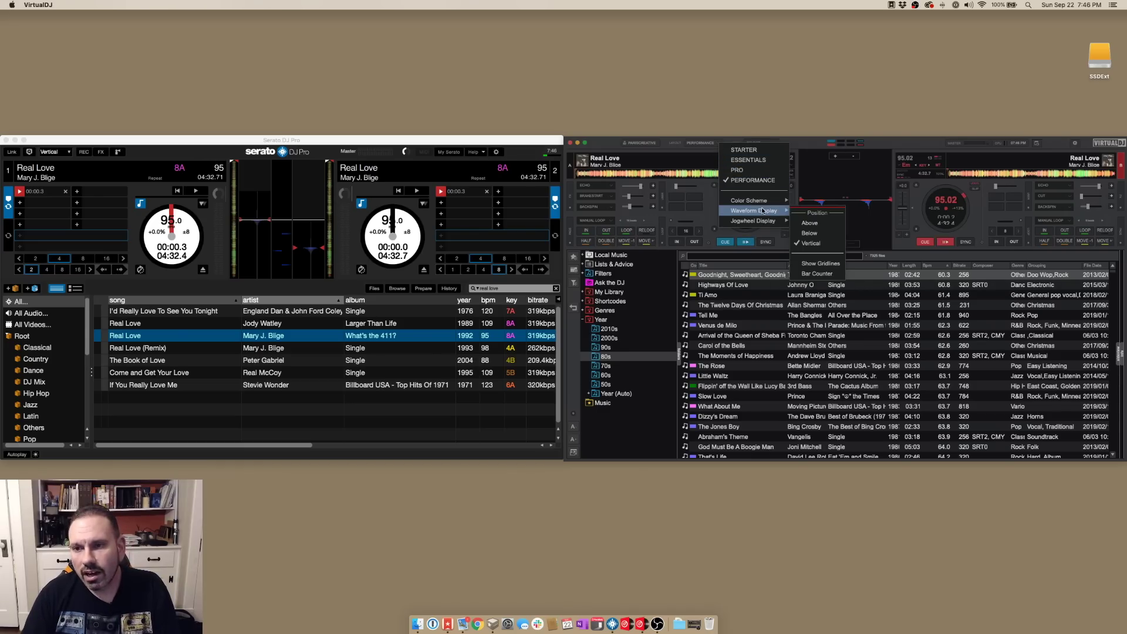
pyautogui.click(819, 233)
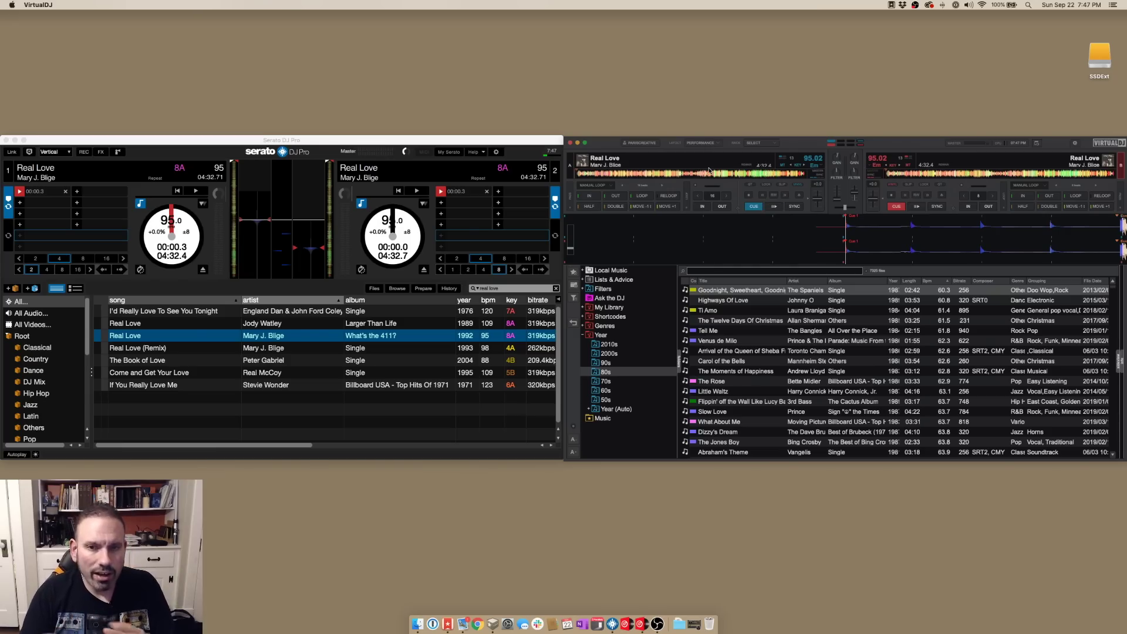
# Step: Zoom the VirtualDJ window with the green title-bar button to fill the screen over Serato
pyautogui.click(584, 142)
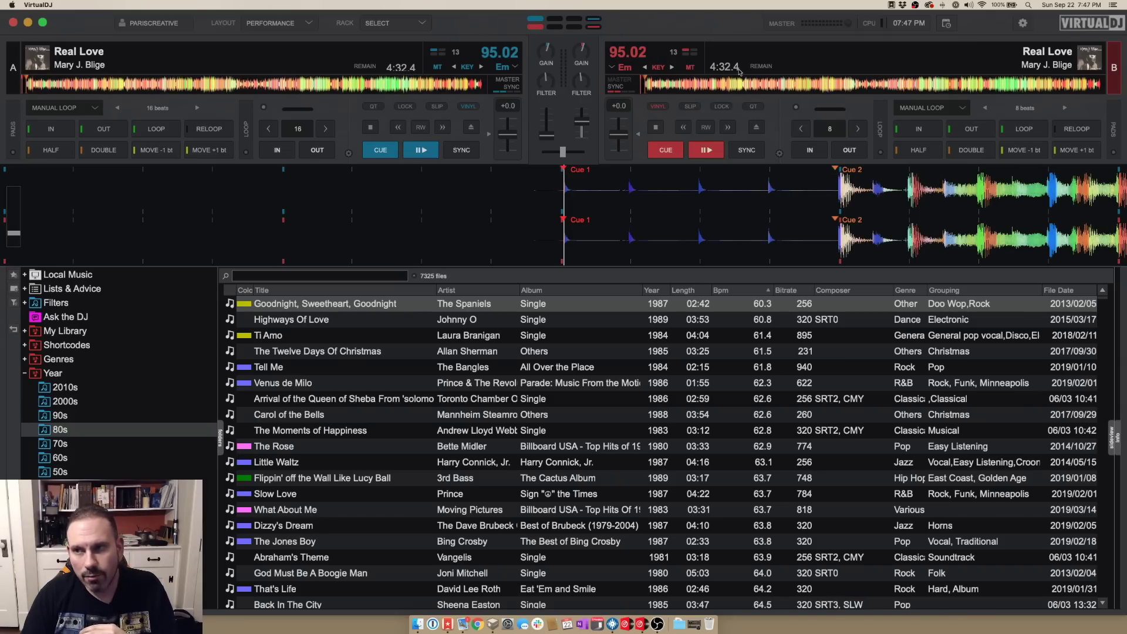
# Step: Select deck A, enter true full screen, then exit back to a smaller window
pyautogui.click(16, 80)
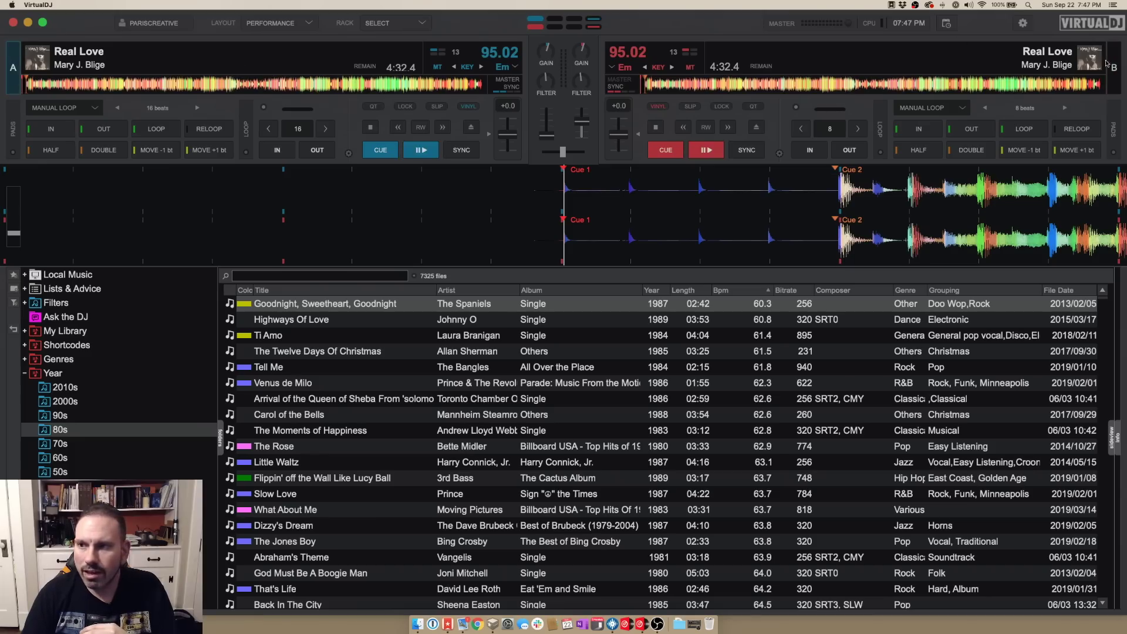
pyautogui.click(42, 22)
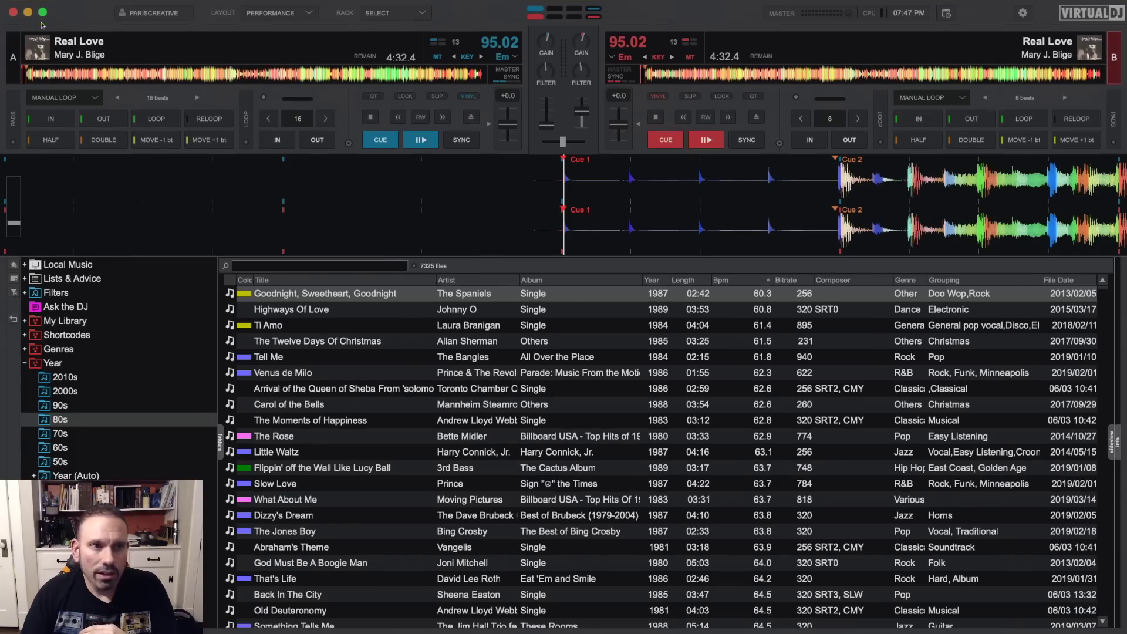
pyautogui.click(44, 13)
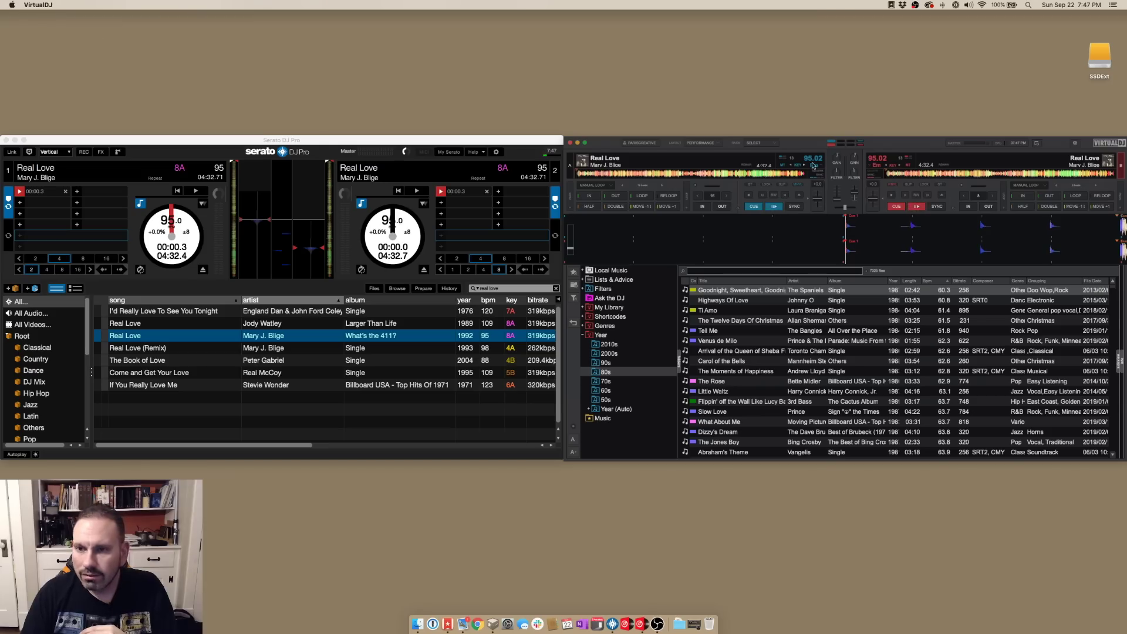